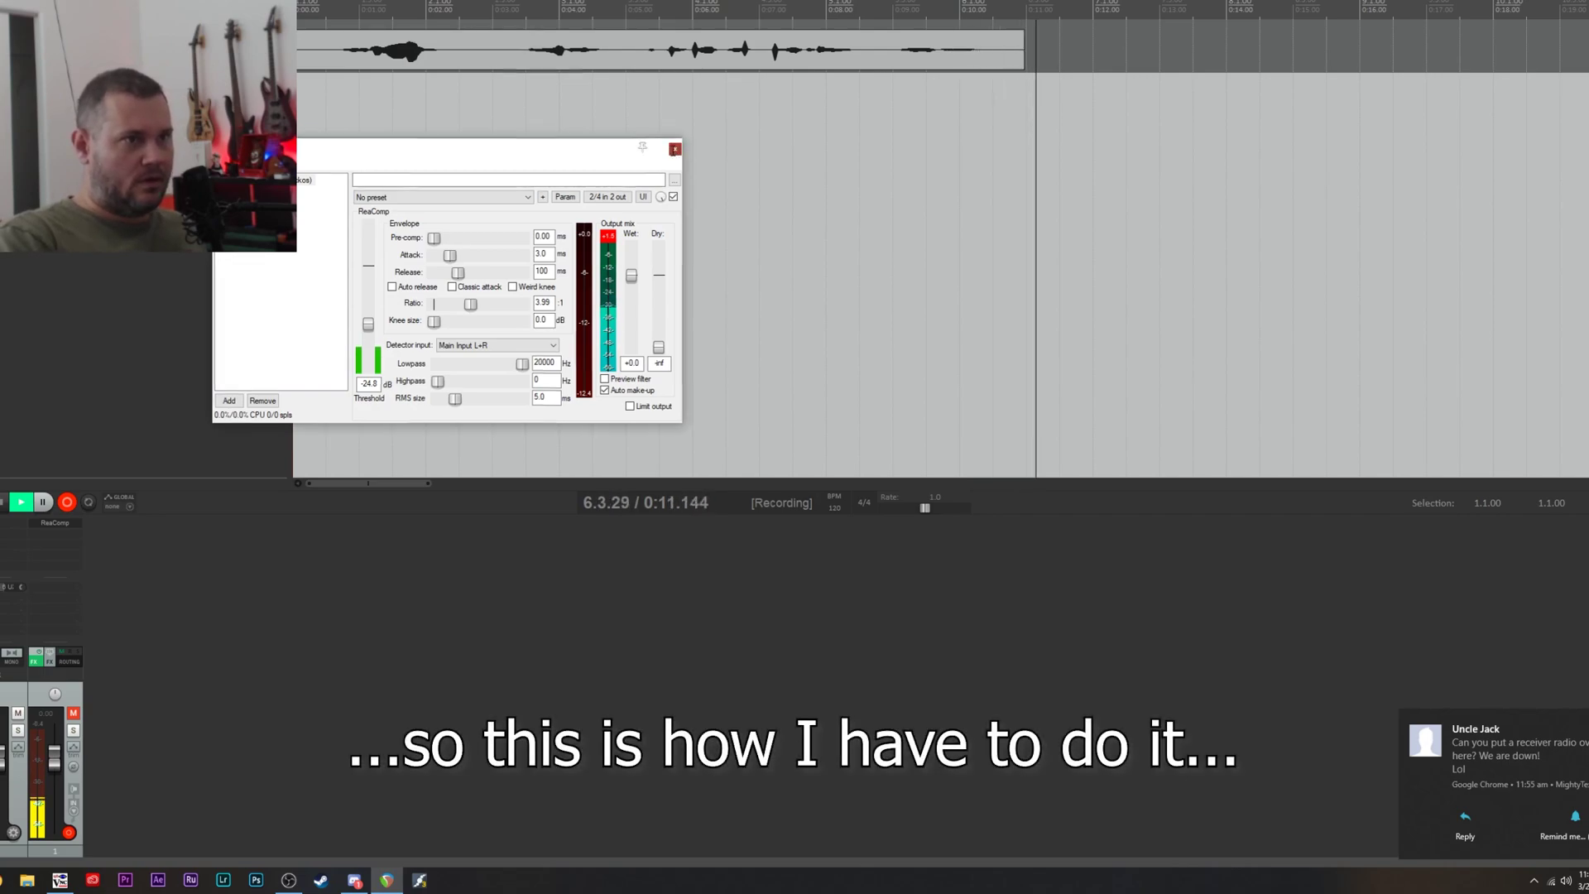
Close the ReaComp FX window and minimize REAPER to reveal the desktop
click(675, 149)
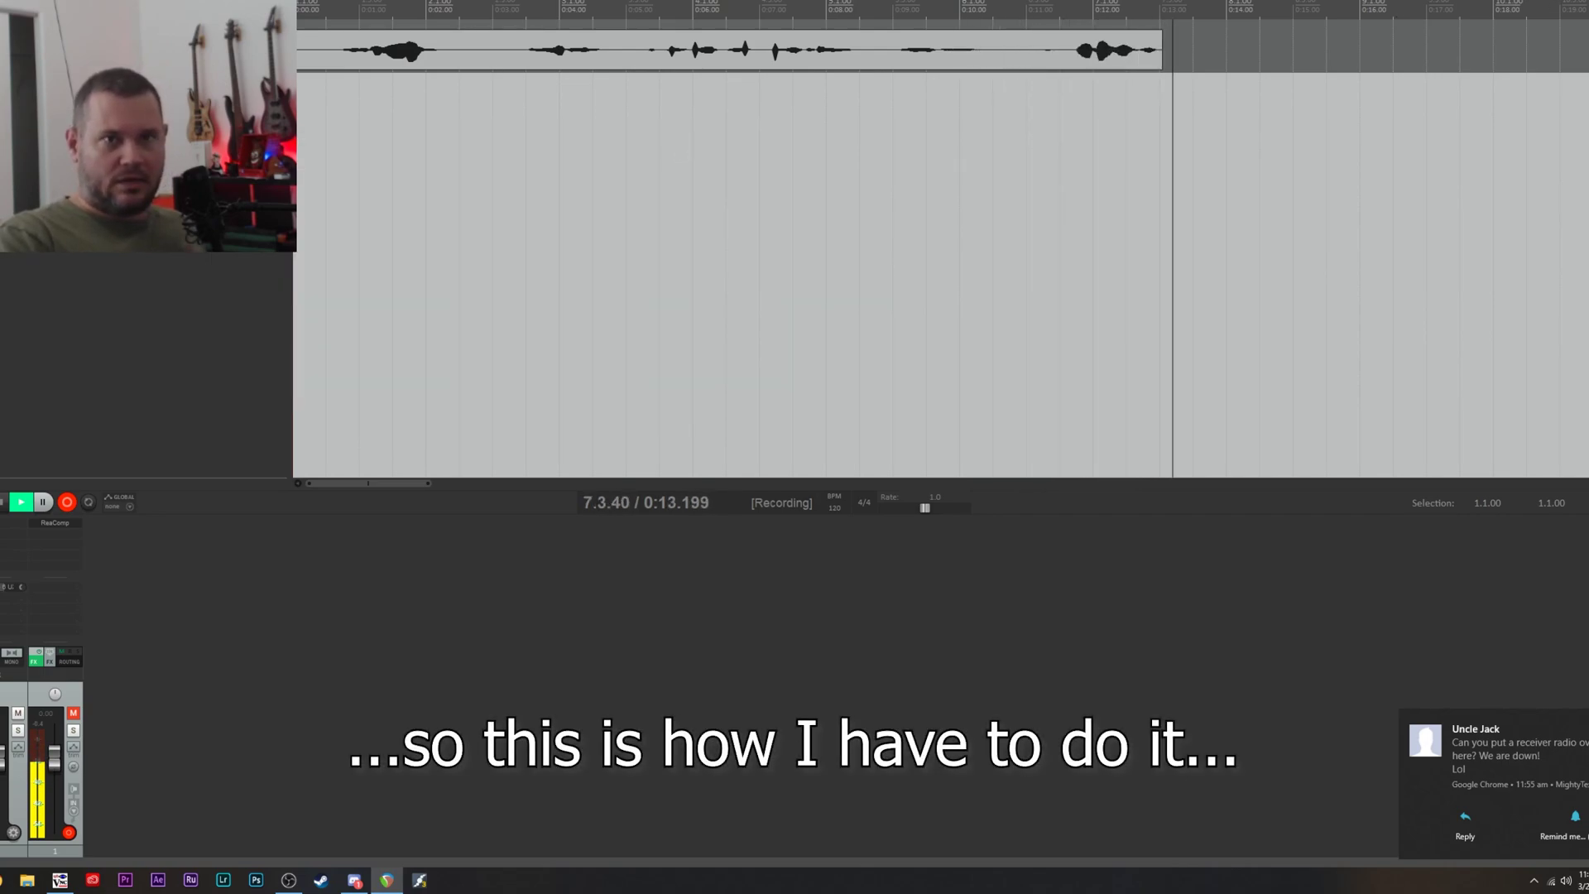
key(super+d)
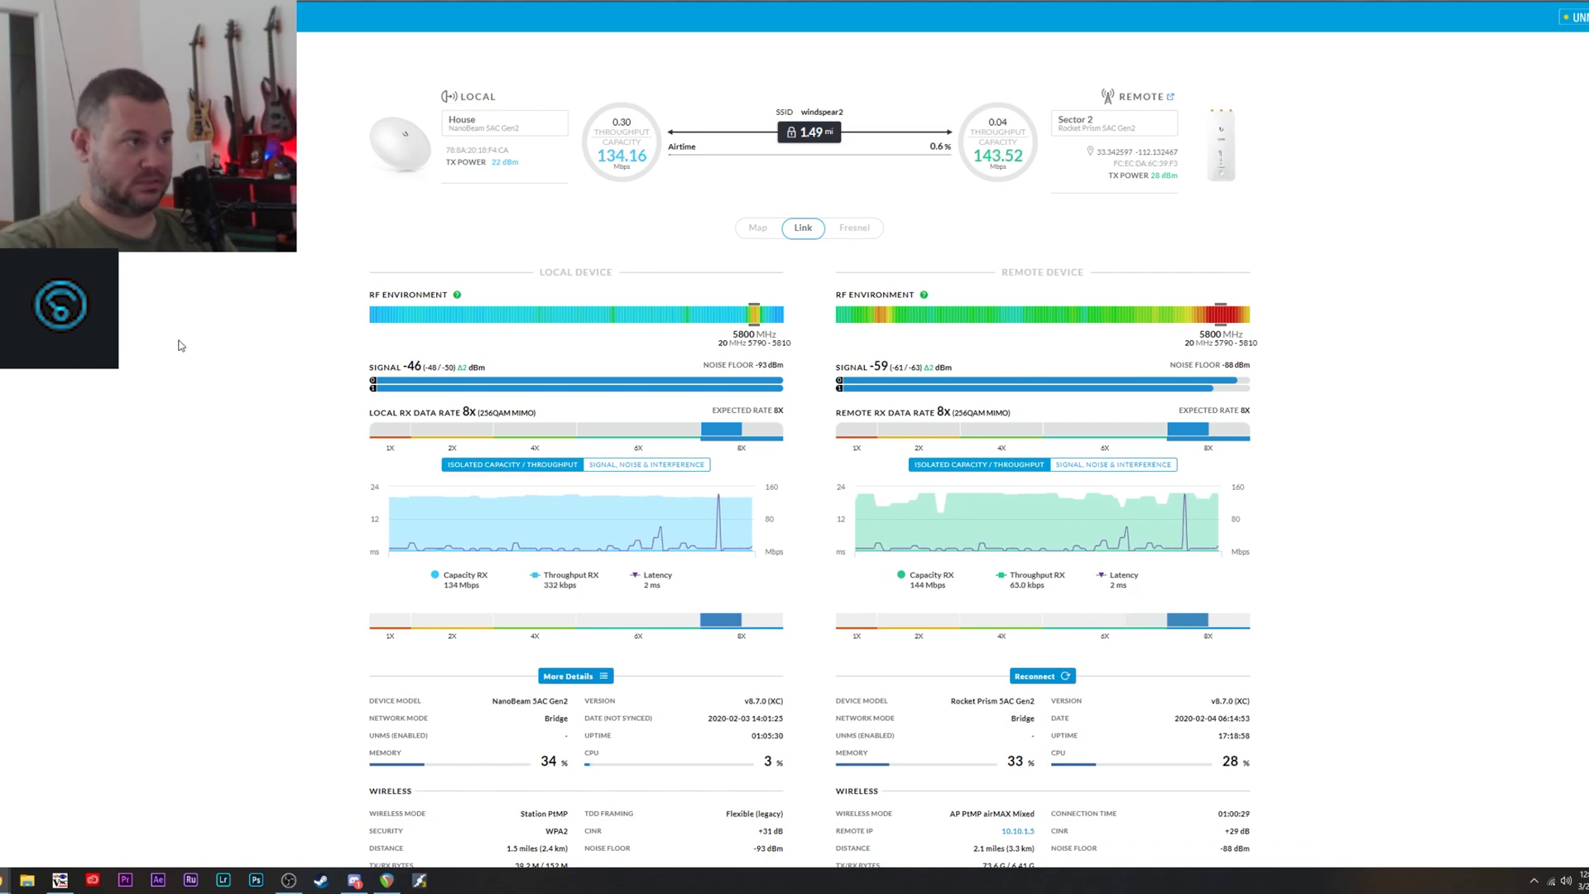
Open the House NanoBeam's Wireless settings page
click(164, 376)
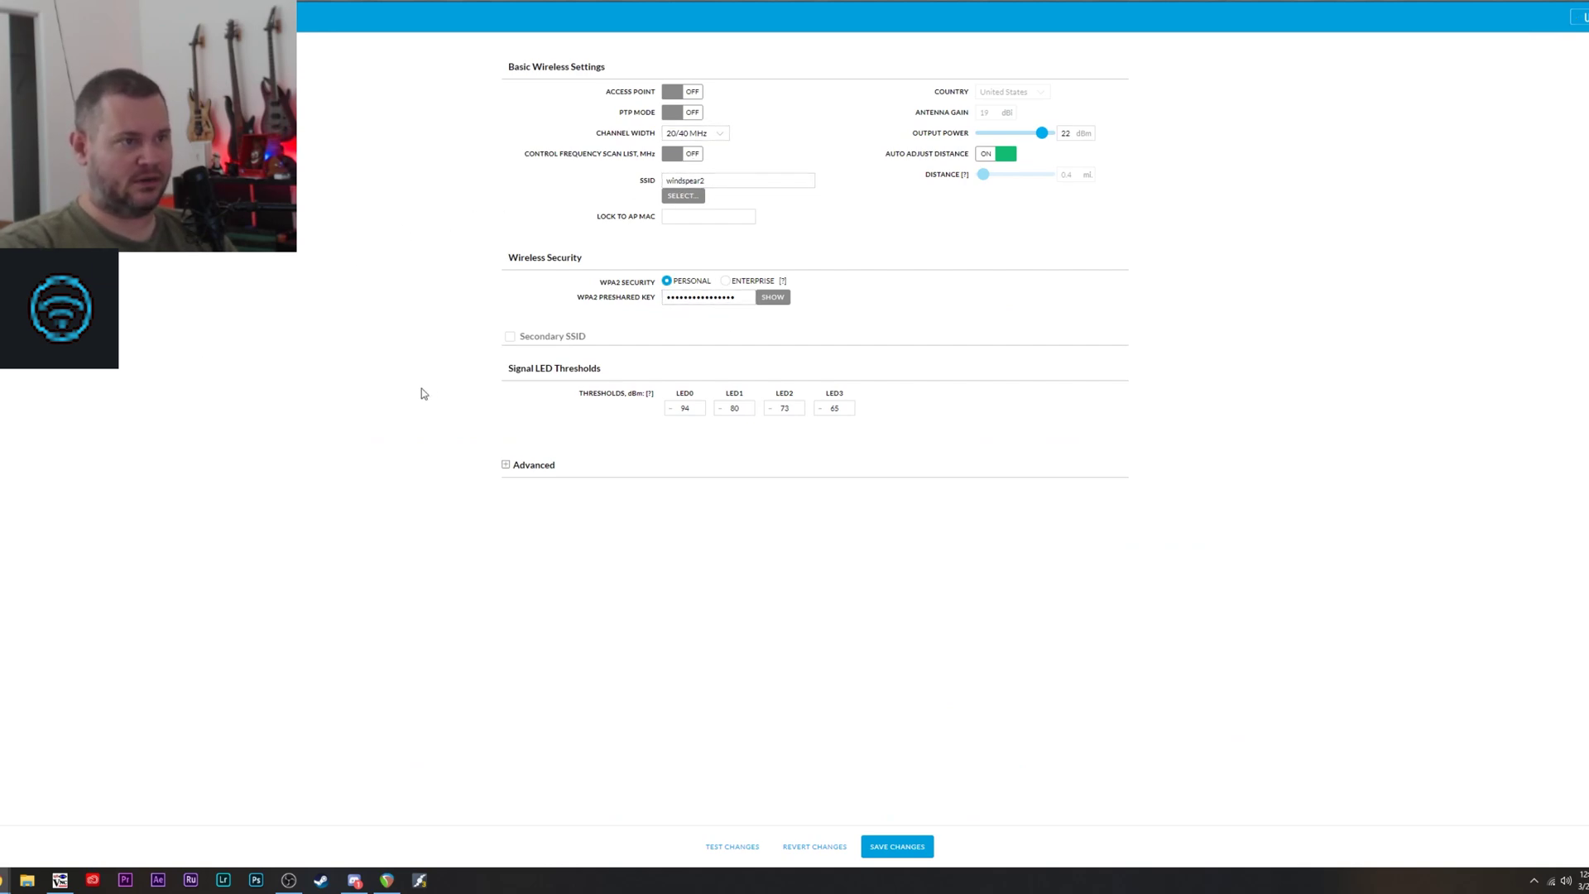
Open Network settings and check the static management IP address 10.10.1.13
click(180, 285)
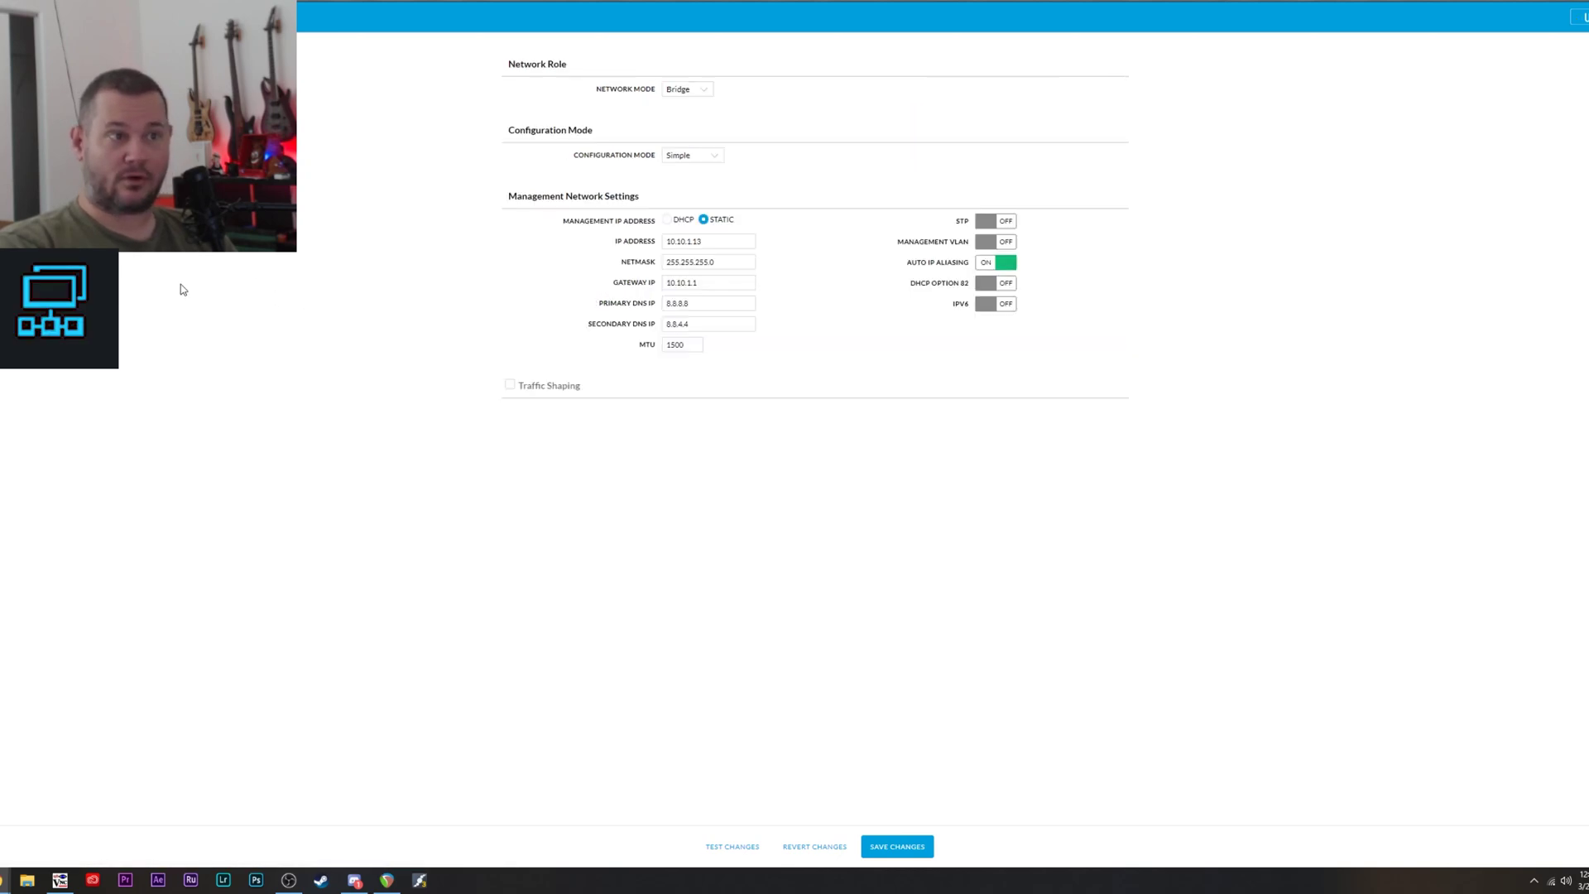
drag(729, 241, 385, 259)
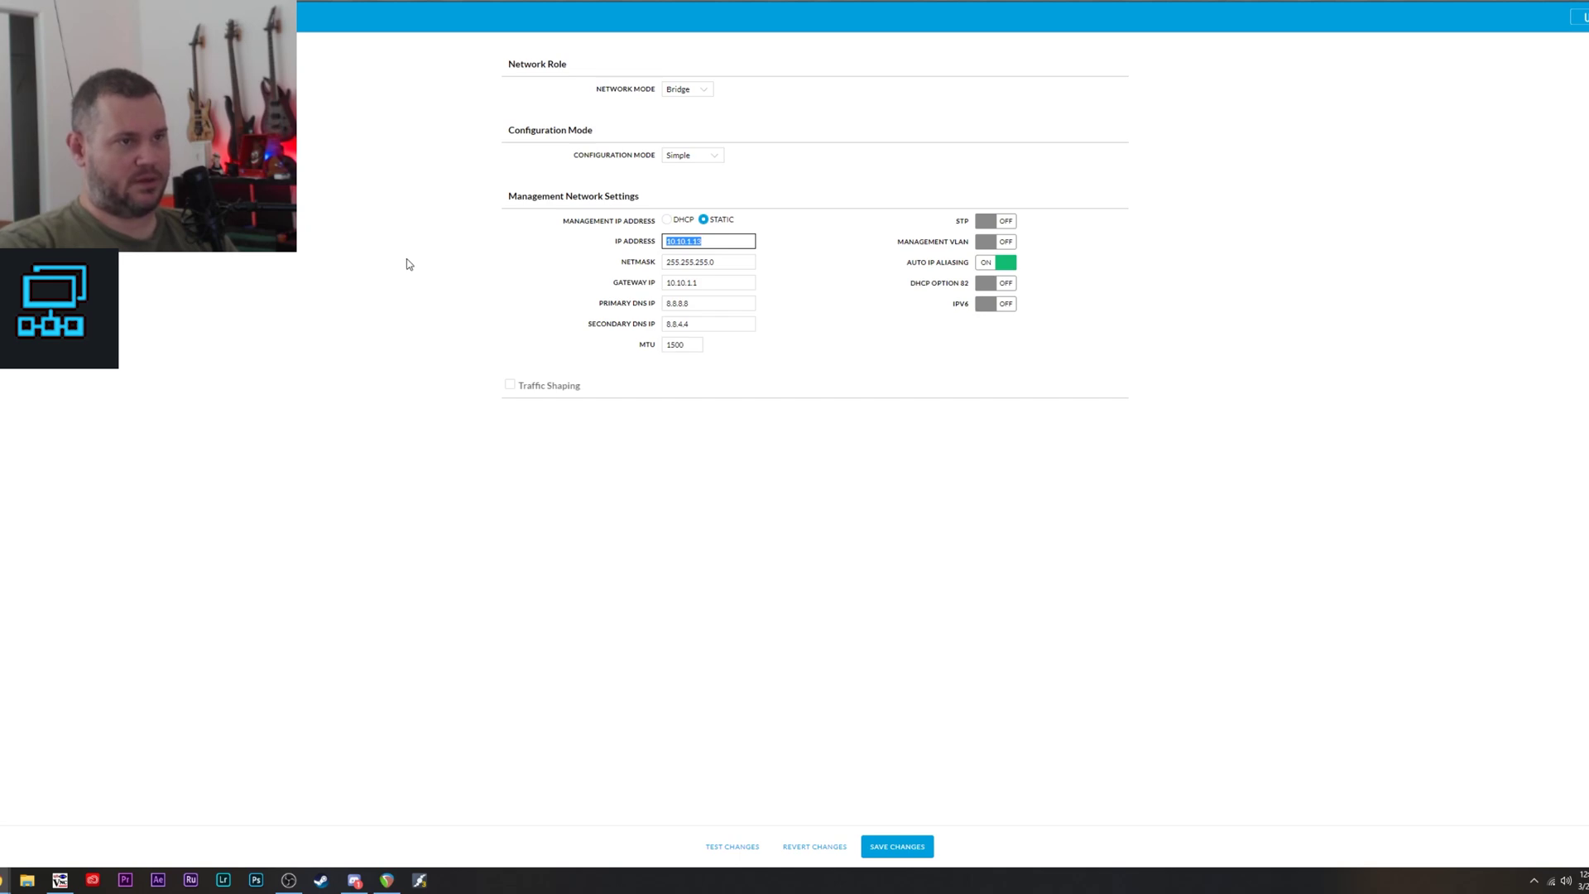
click(852, 217)
click(703, 239)
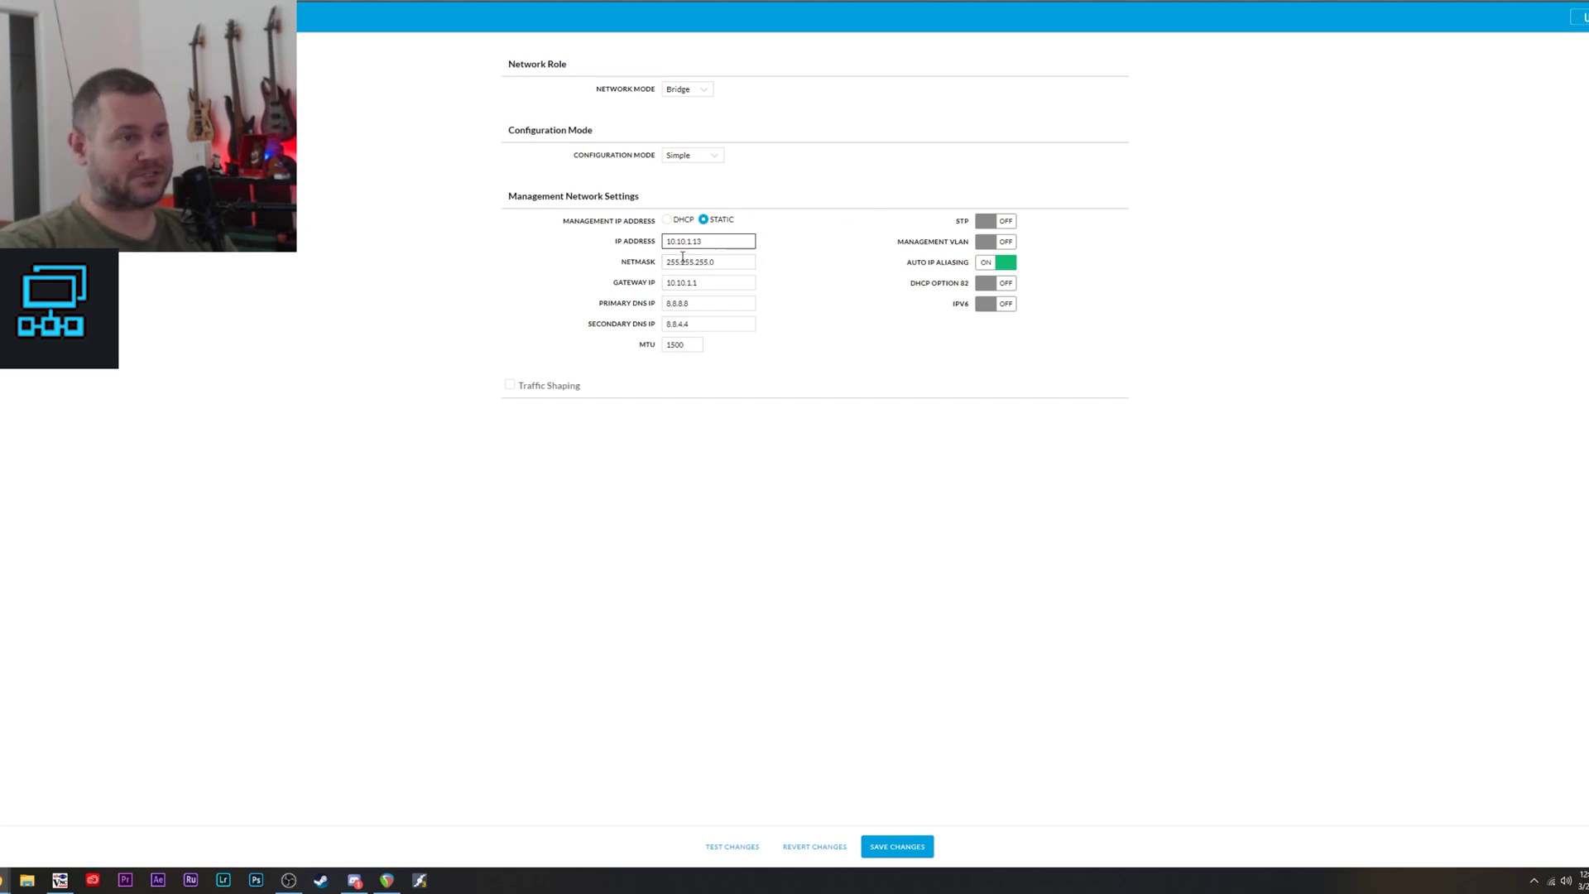
click(805, 302)
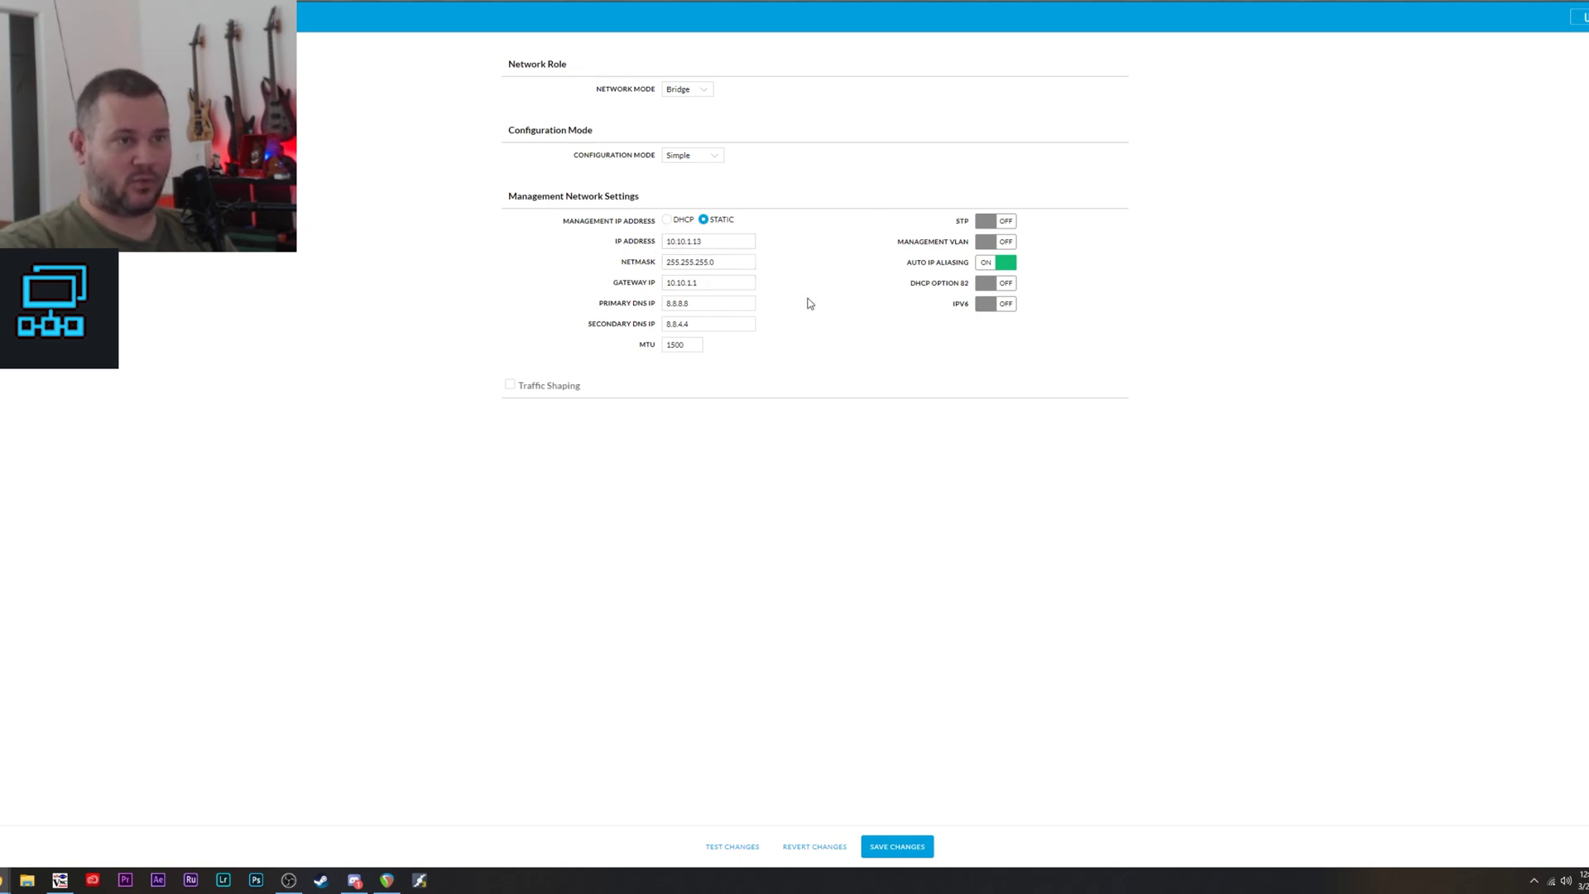
click(710, 241)
drag(708, 241, 661, 243)
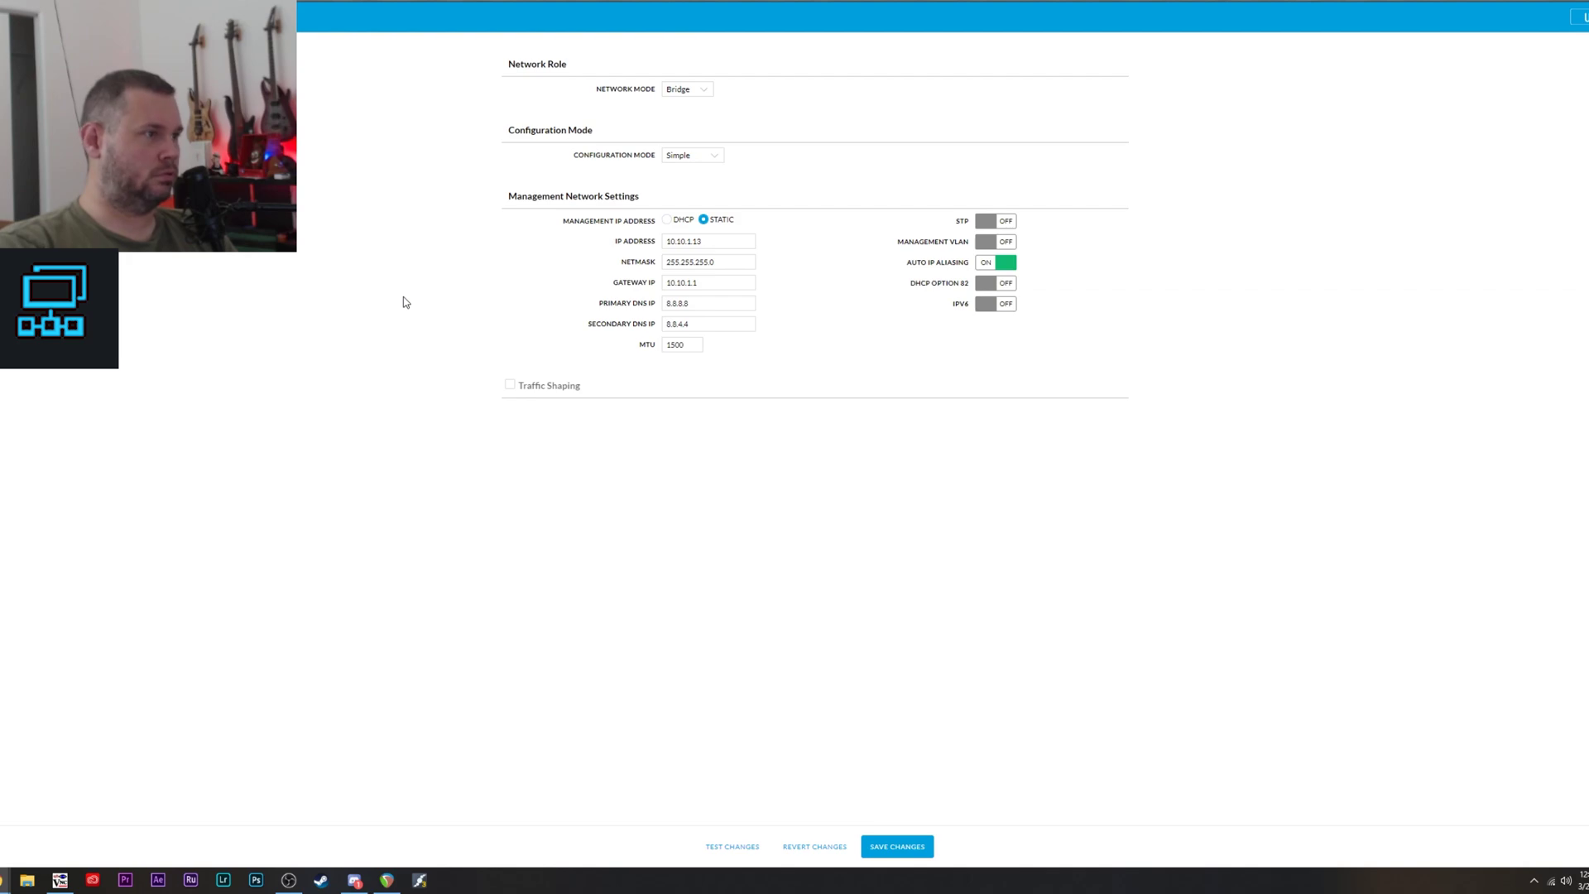
drag(726, 241, 650, 247)
click(828, 271)
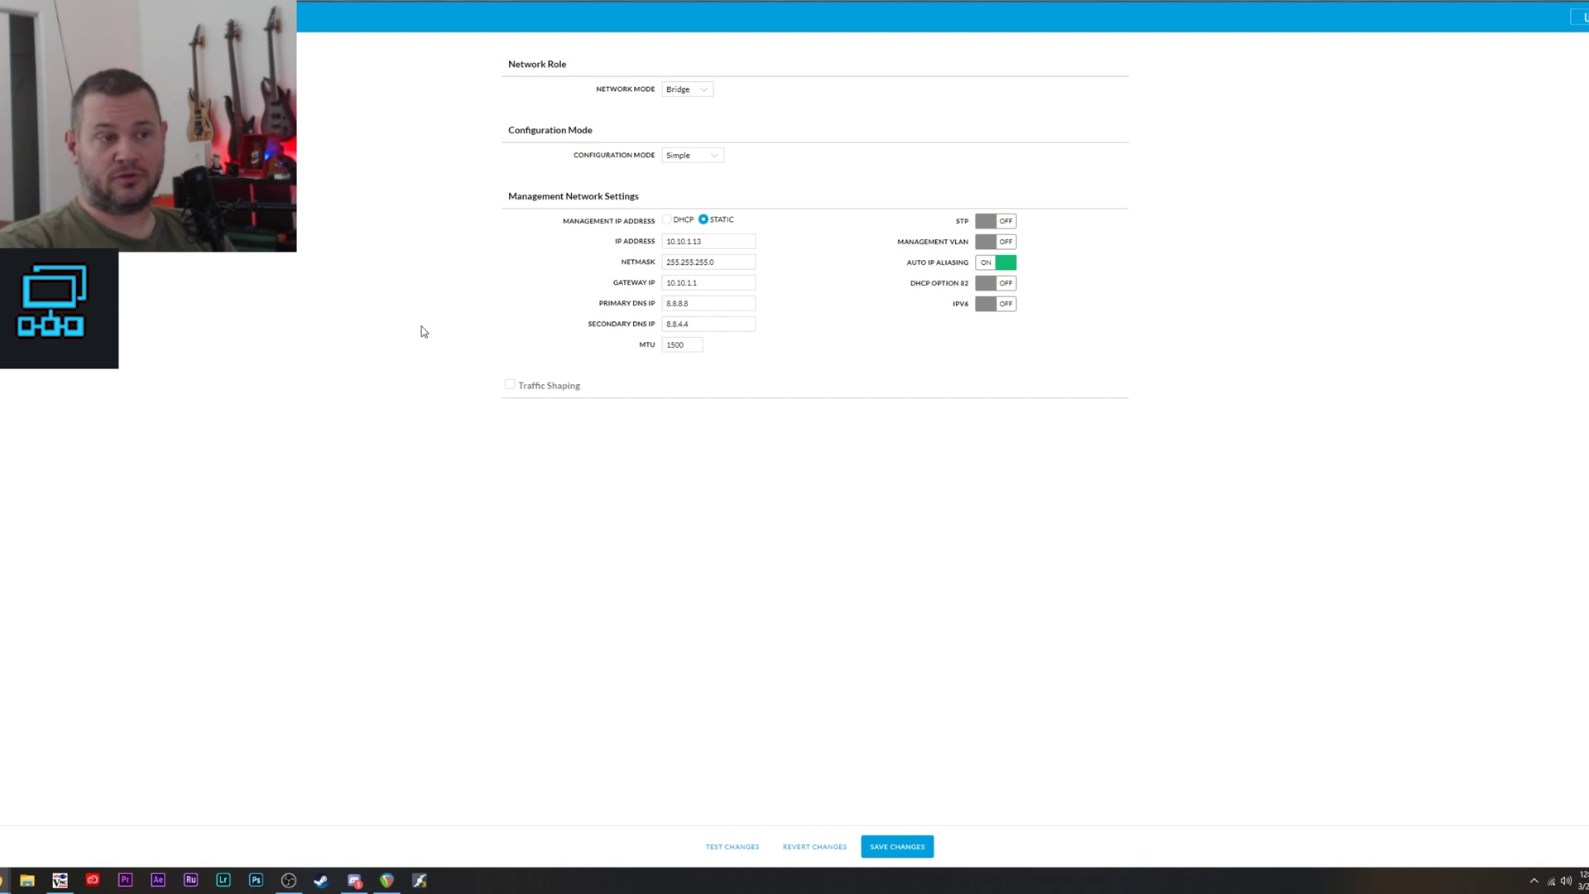
Enable traffic shaping and draft a rule with 4000 ingress rate and 100 burst, discarding it
click(510, 385)
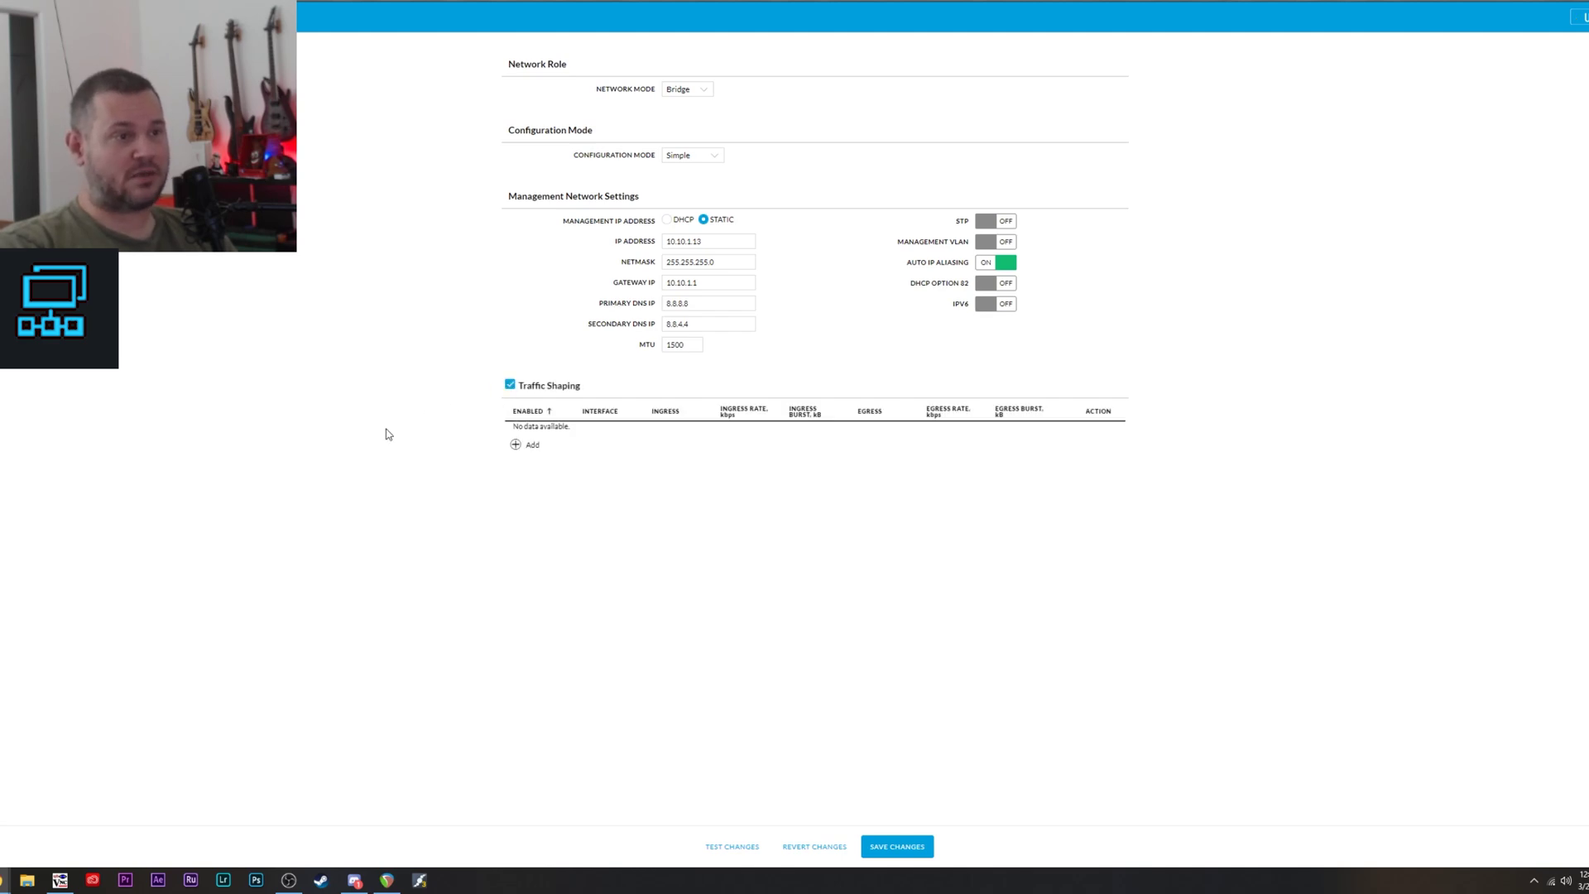
click(516, 445)
click(763, 421)
text(4000)
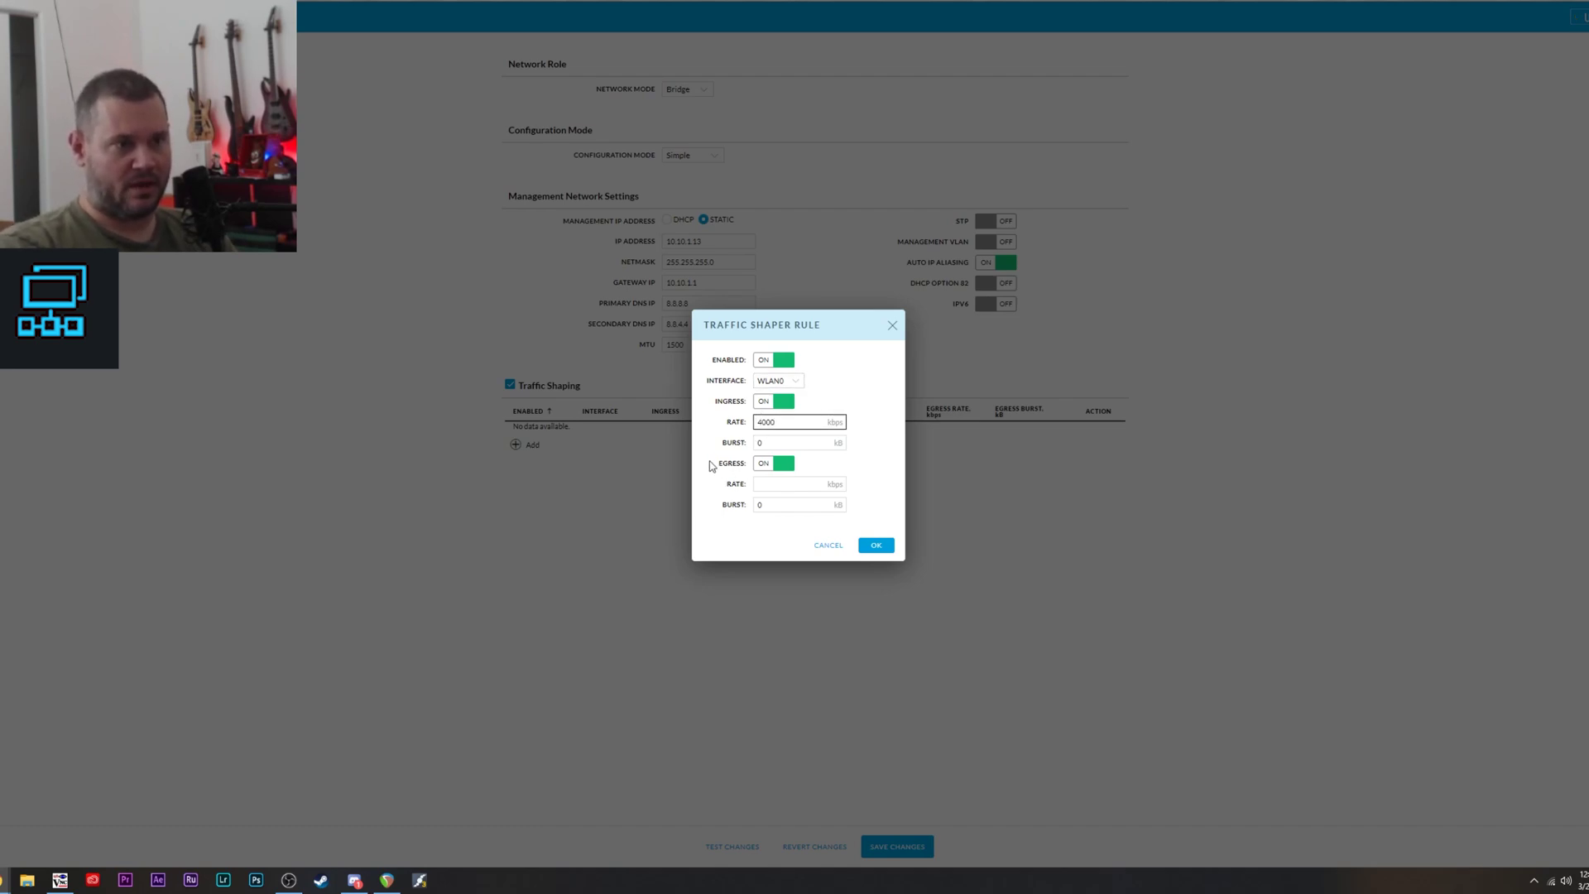
key(Tab)
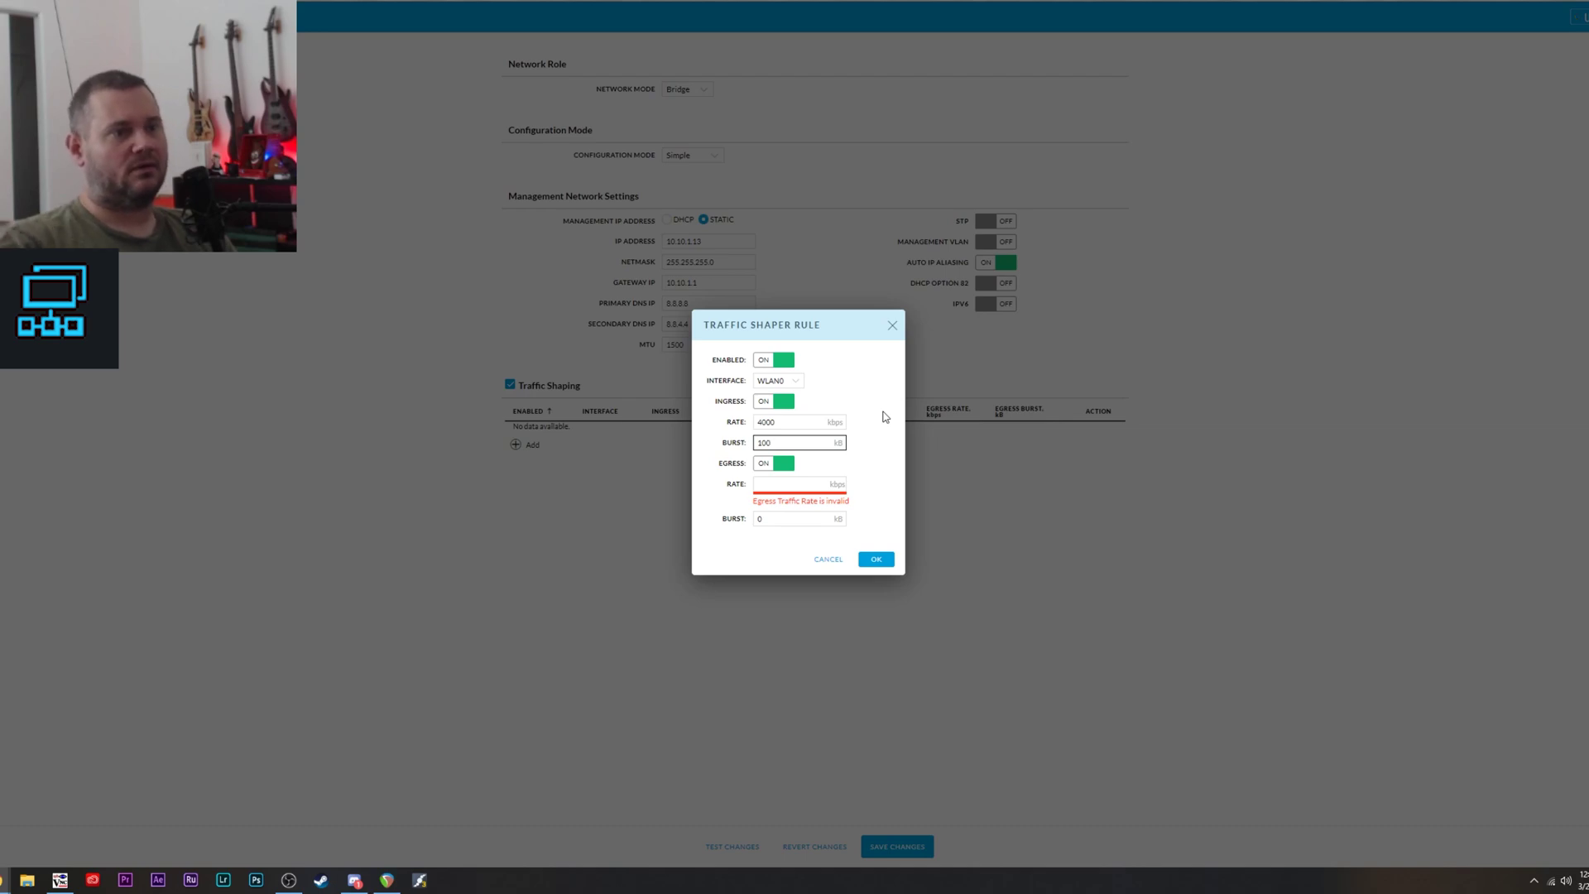
drag(787, 441, 717, 442)
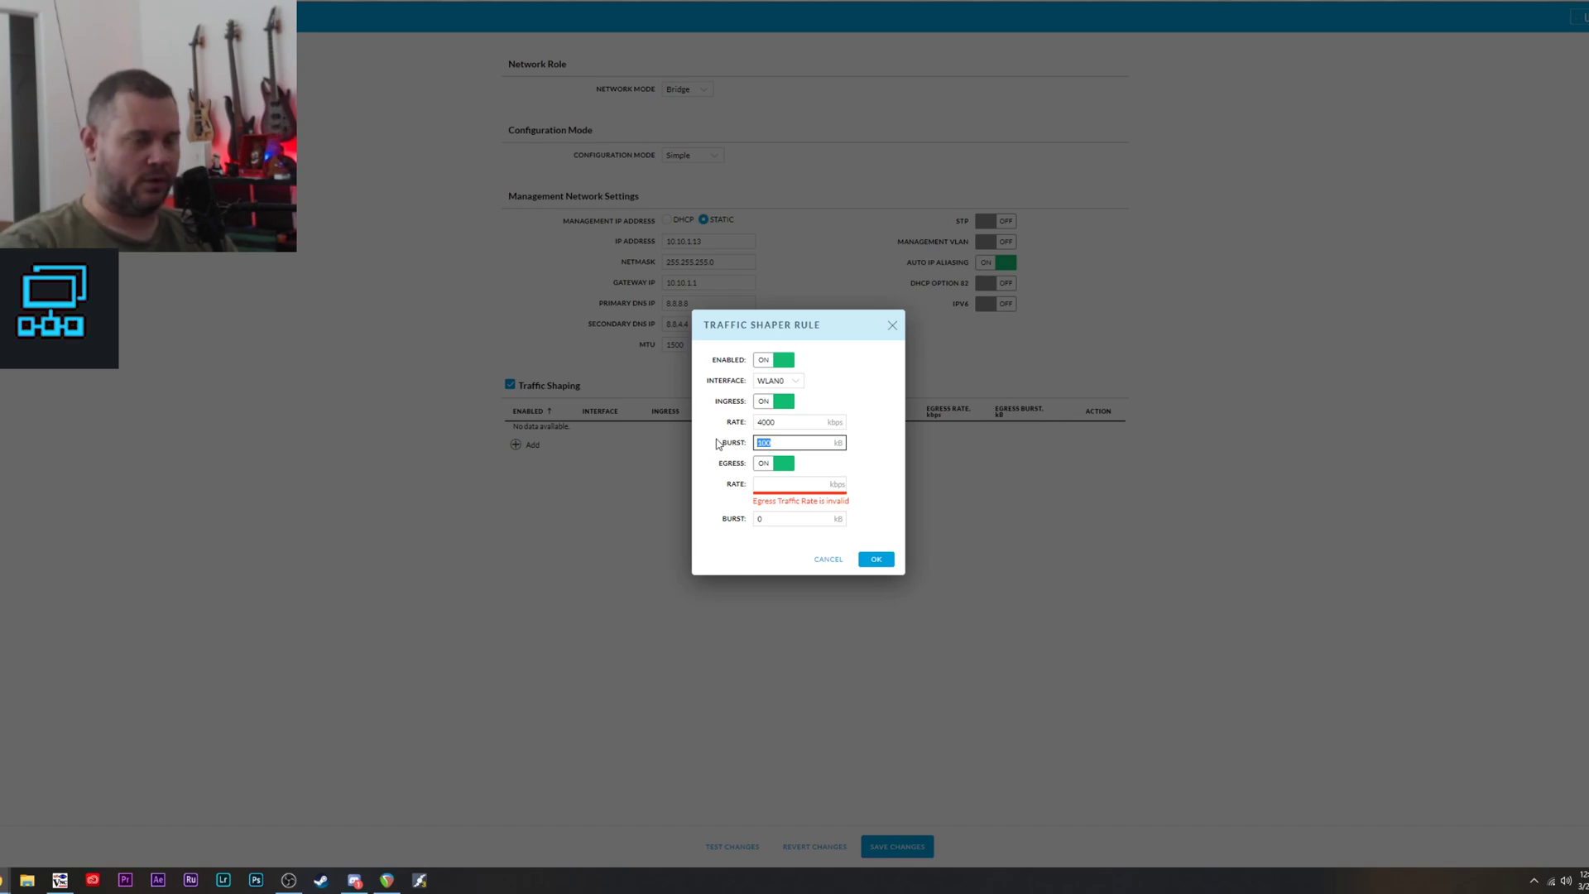
click(829, 558)
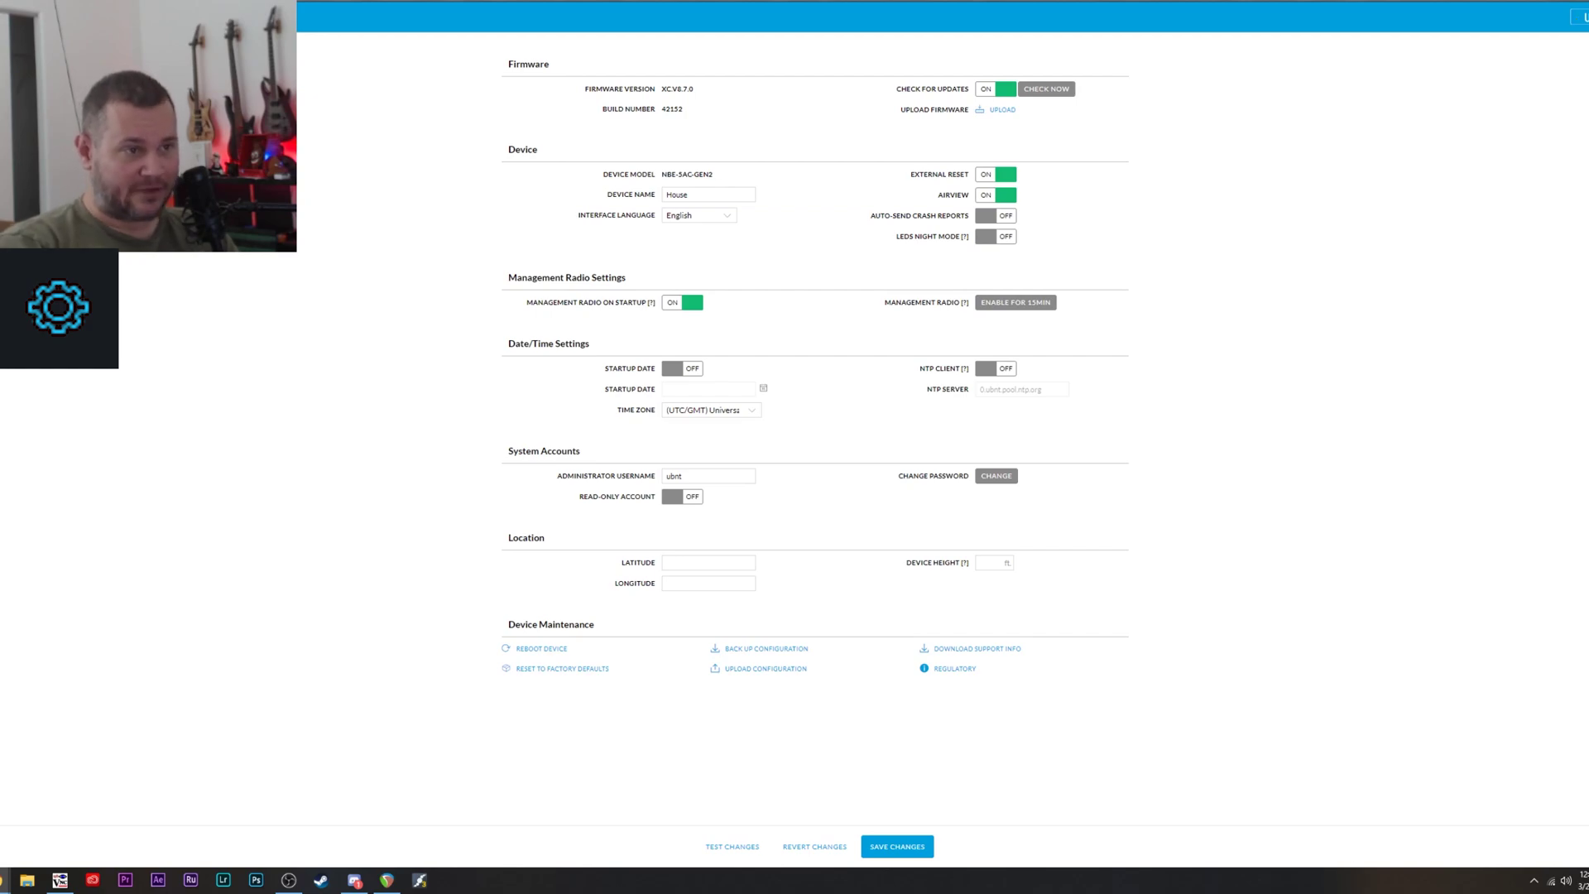
Select the device name House on the System settings page
double_click(677, 194)
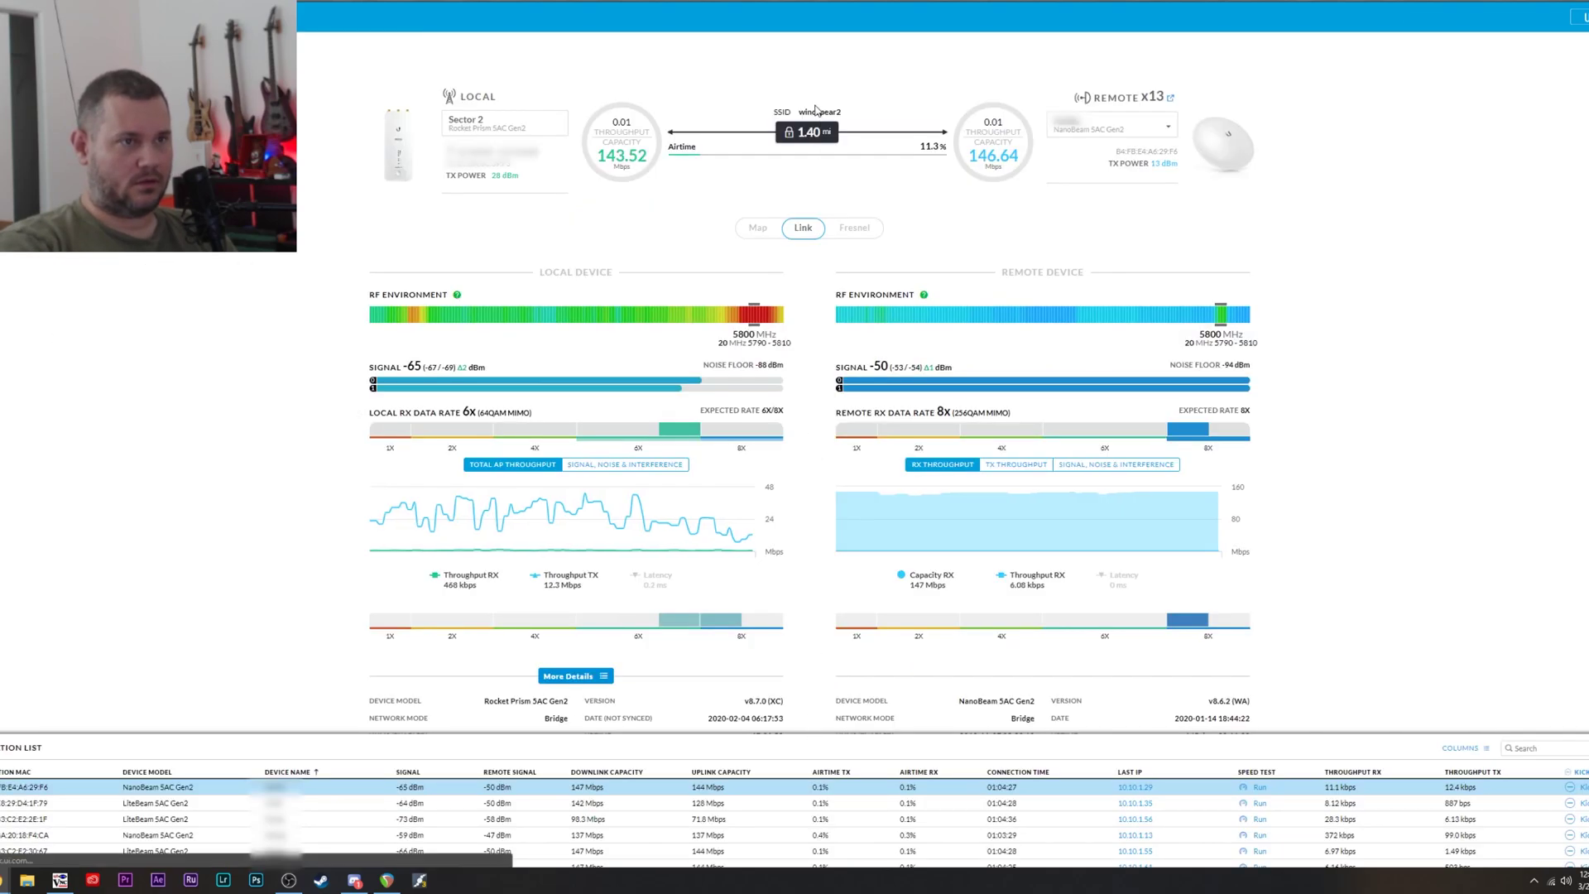
Select and clear the Sector 2 dashboard page, then stretch the Station List panel upward
key(ctrl+a)
click(741, 808)
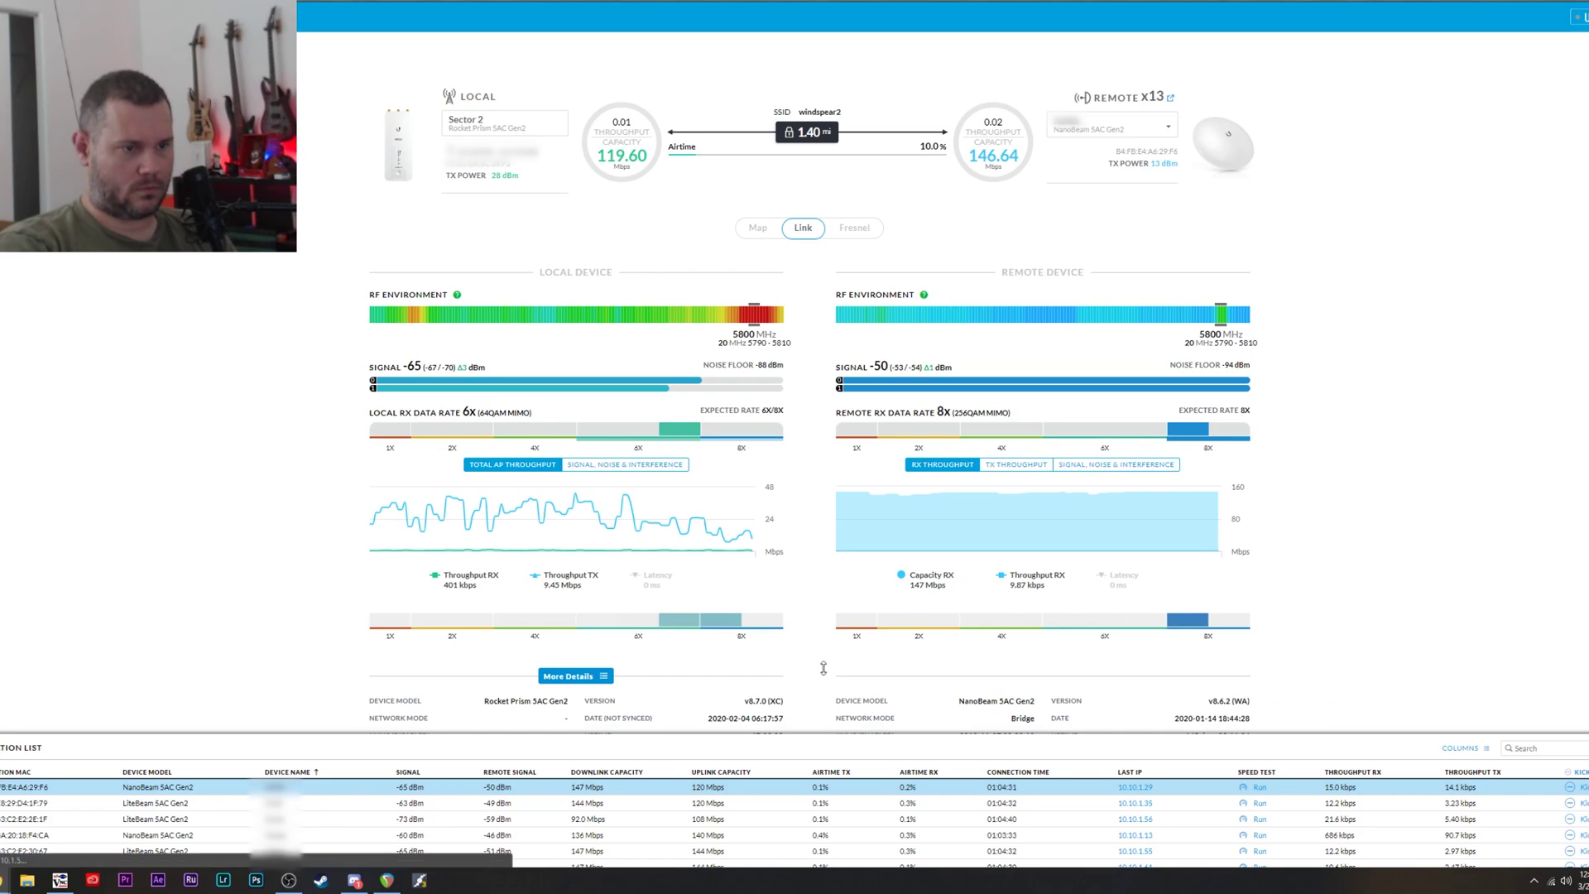
key(ctrl+a)
click(1282, 282)
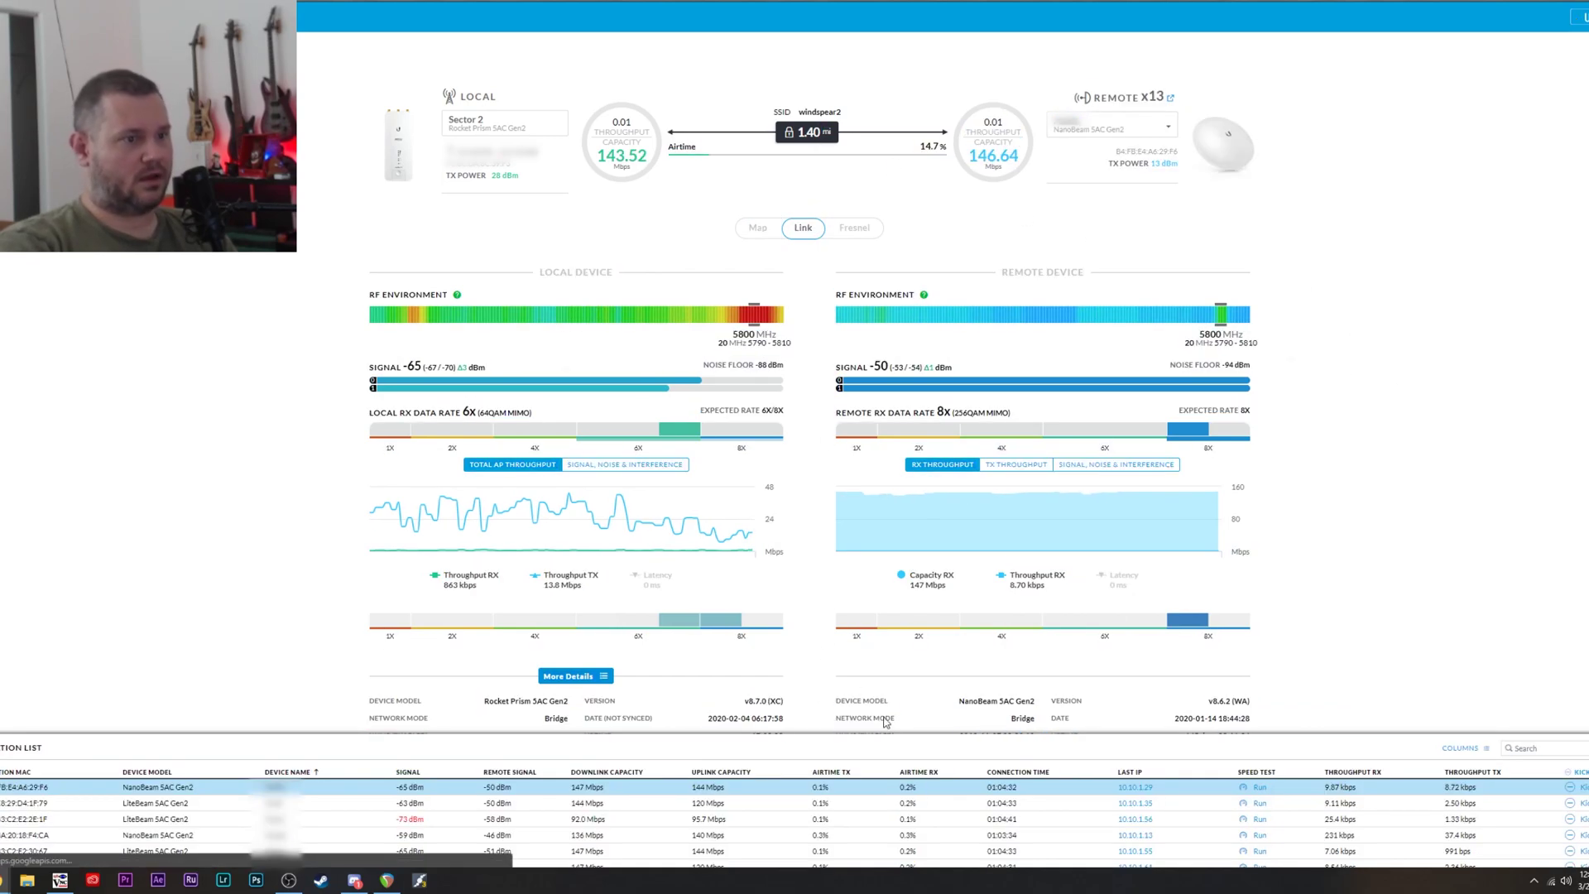
drag(796, 641, 806, 476)
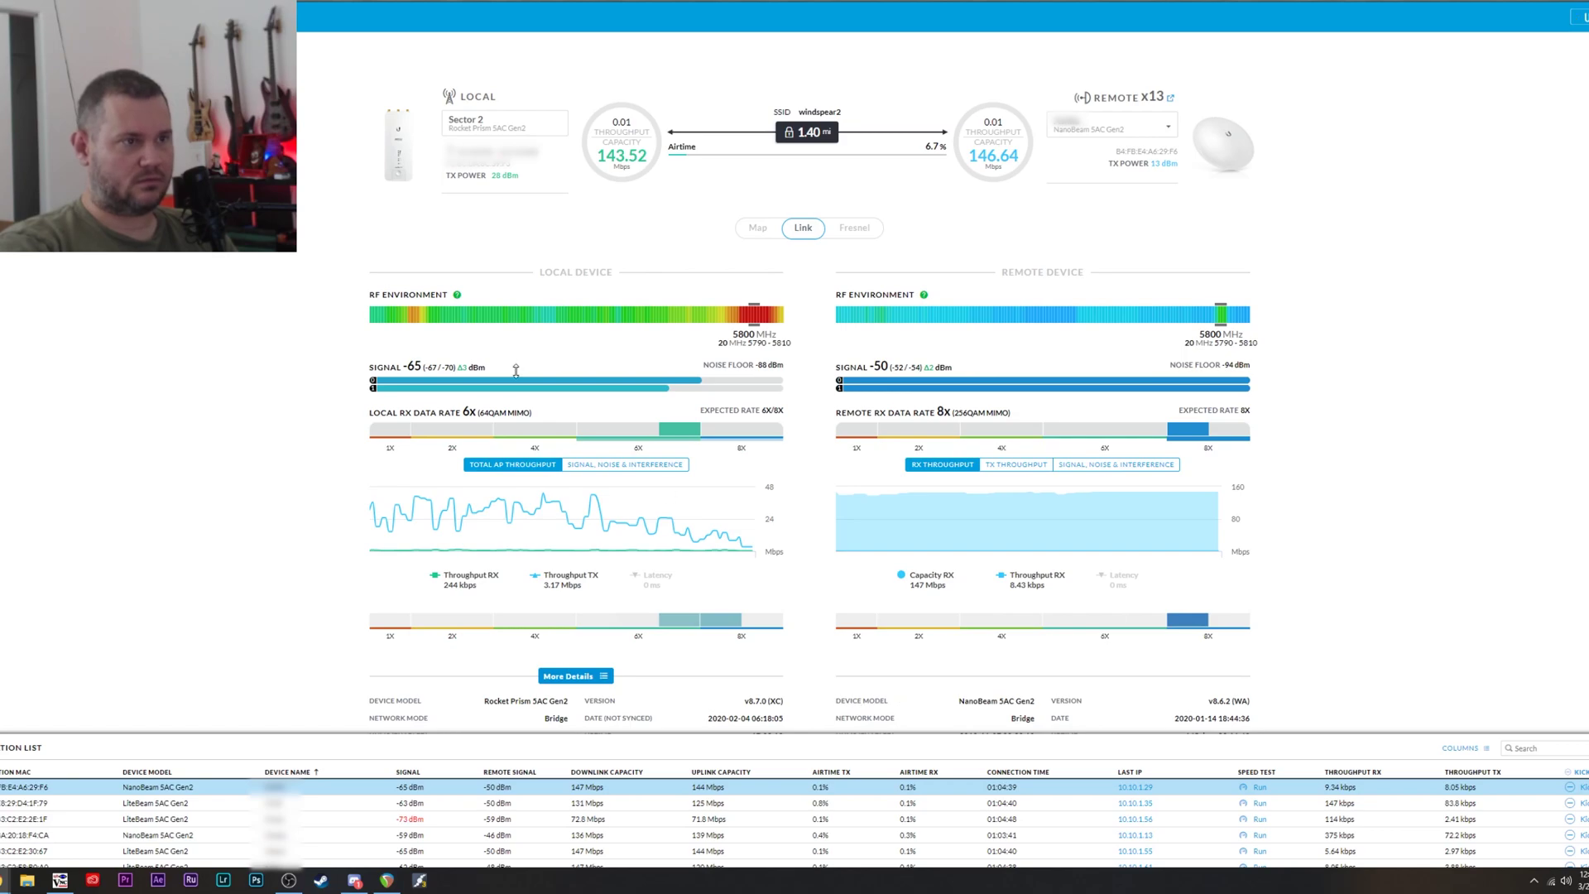
drag(817, 729, 801, 537)
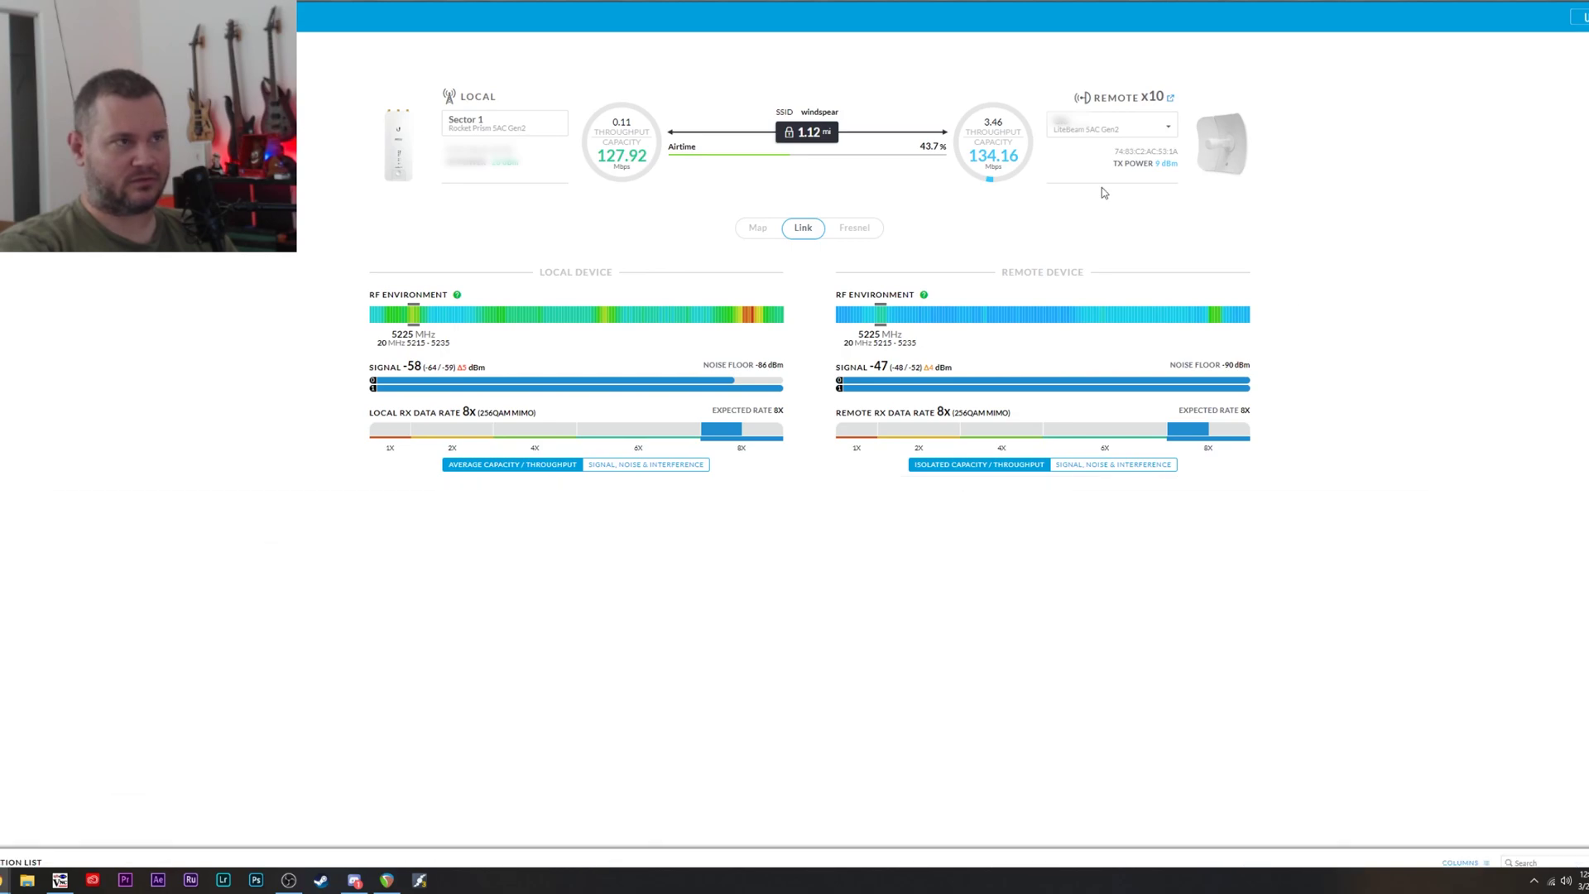
Check the Administrator Username field in System settings, then bring up the Tools grid
click(58, 308)
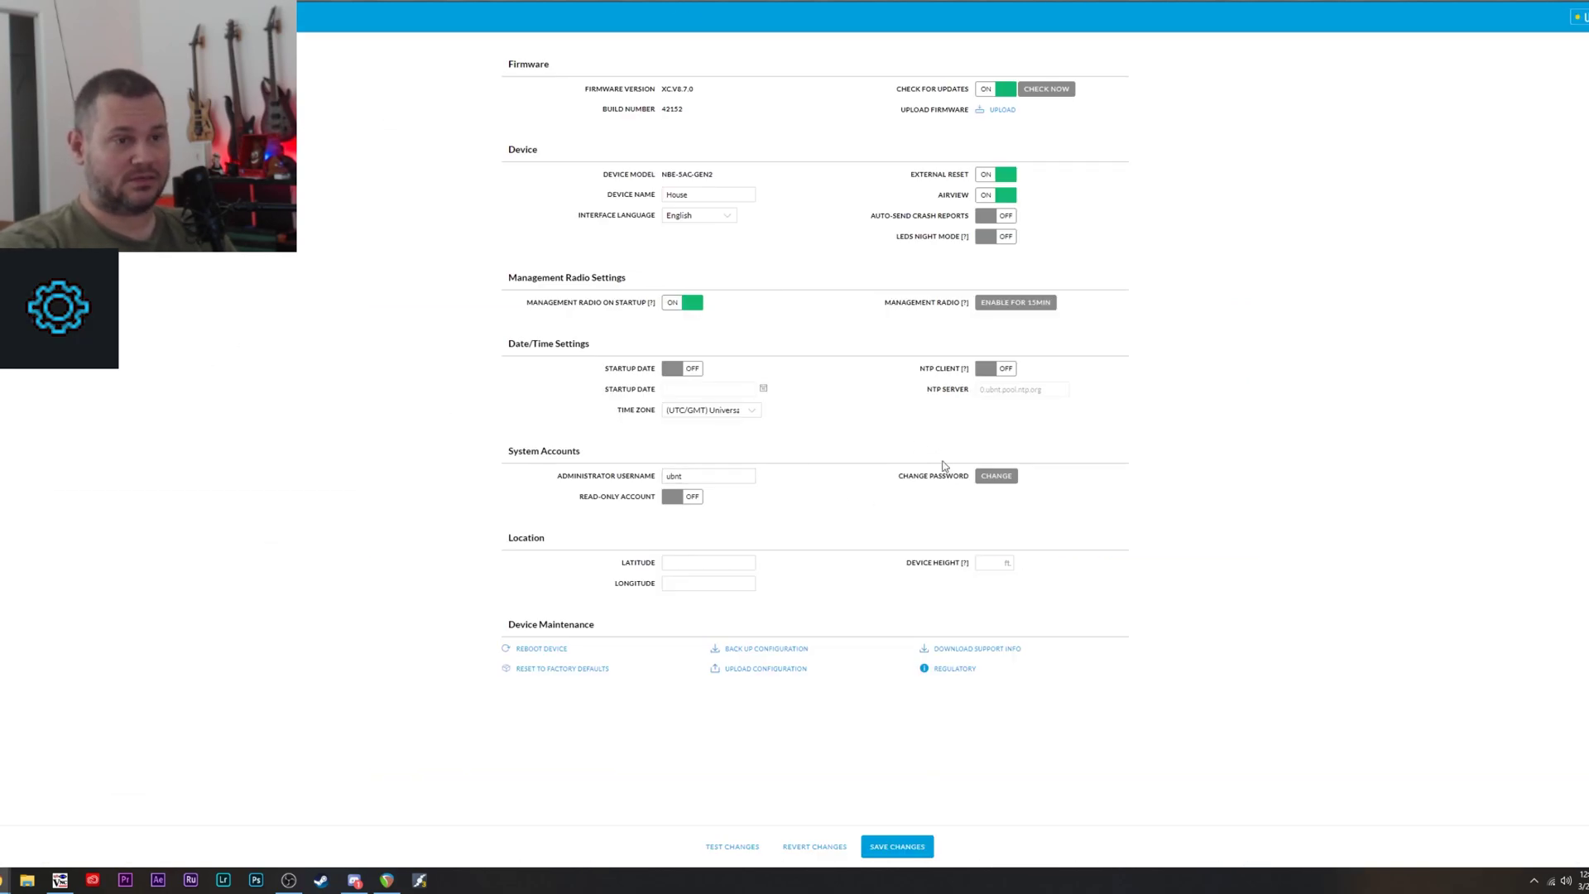
click(706, 475)
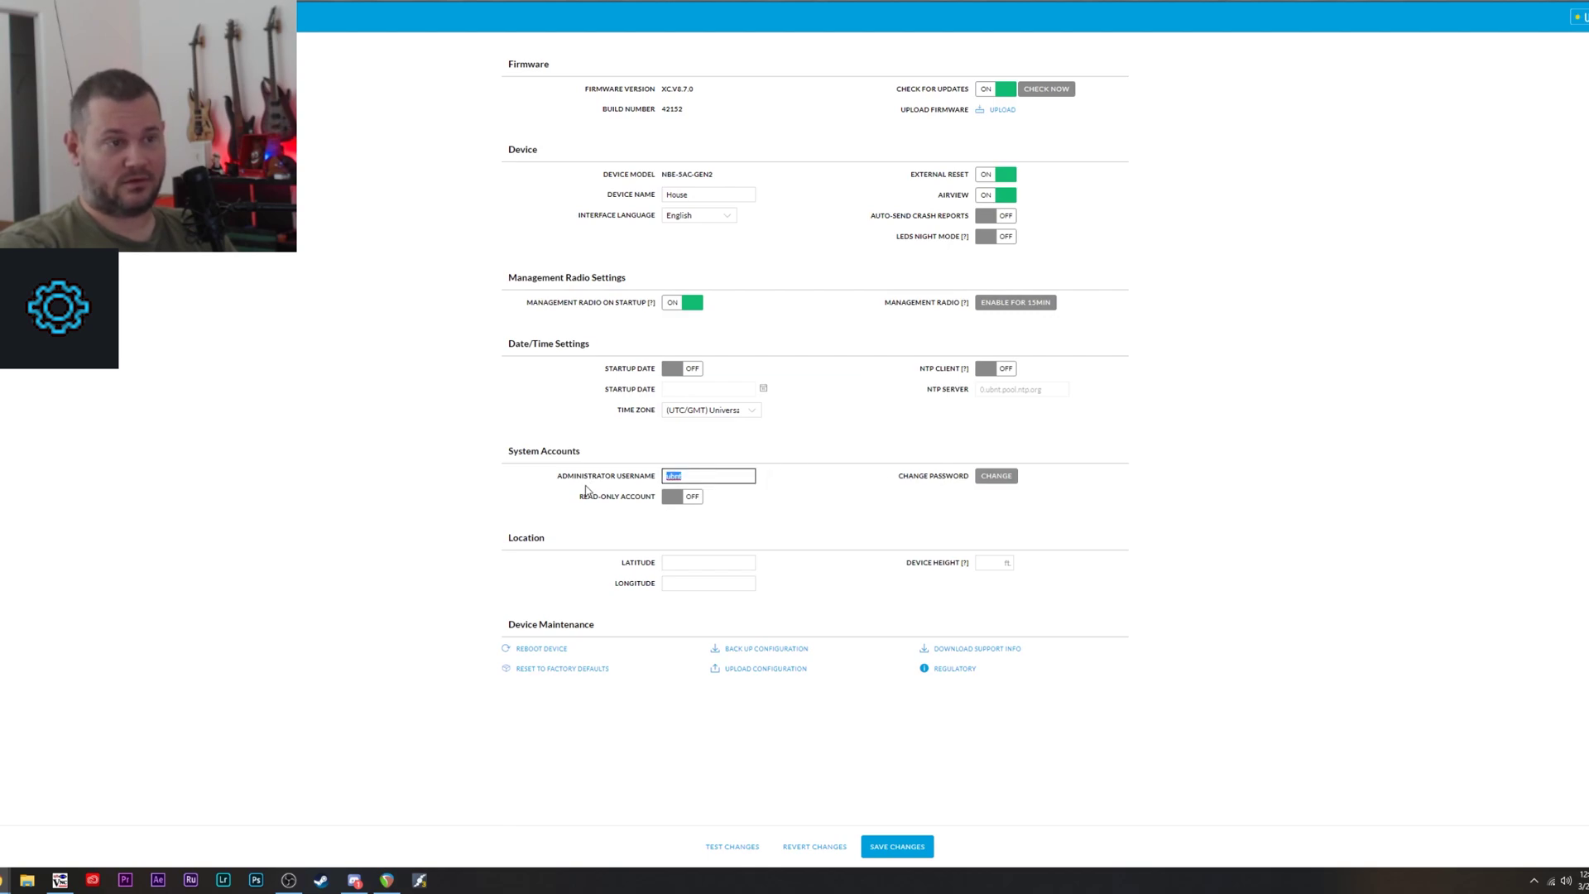
click(819, 490)
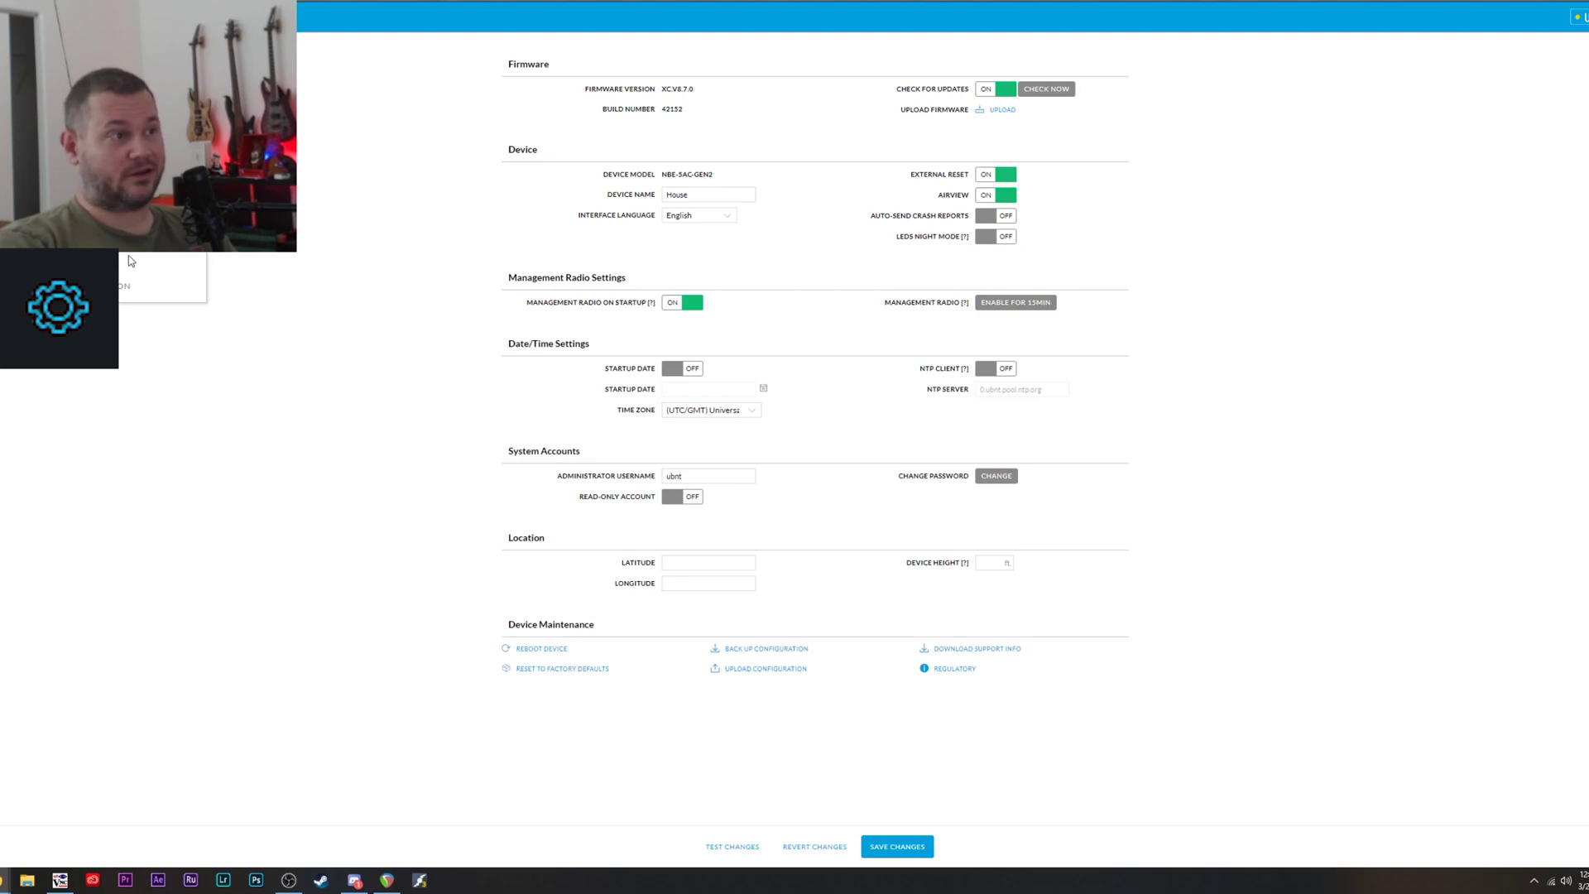
click(128, 255)
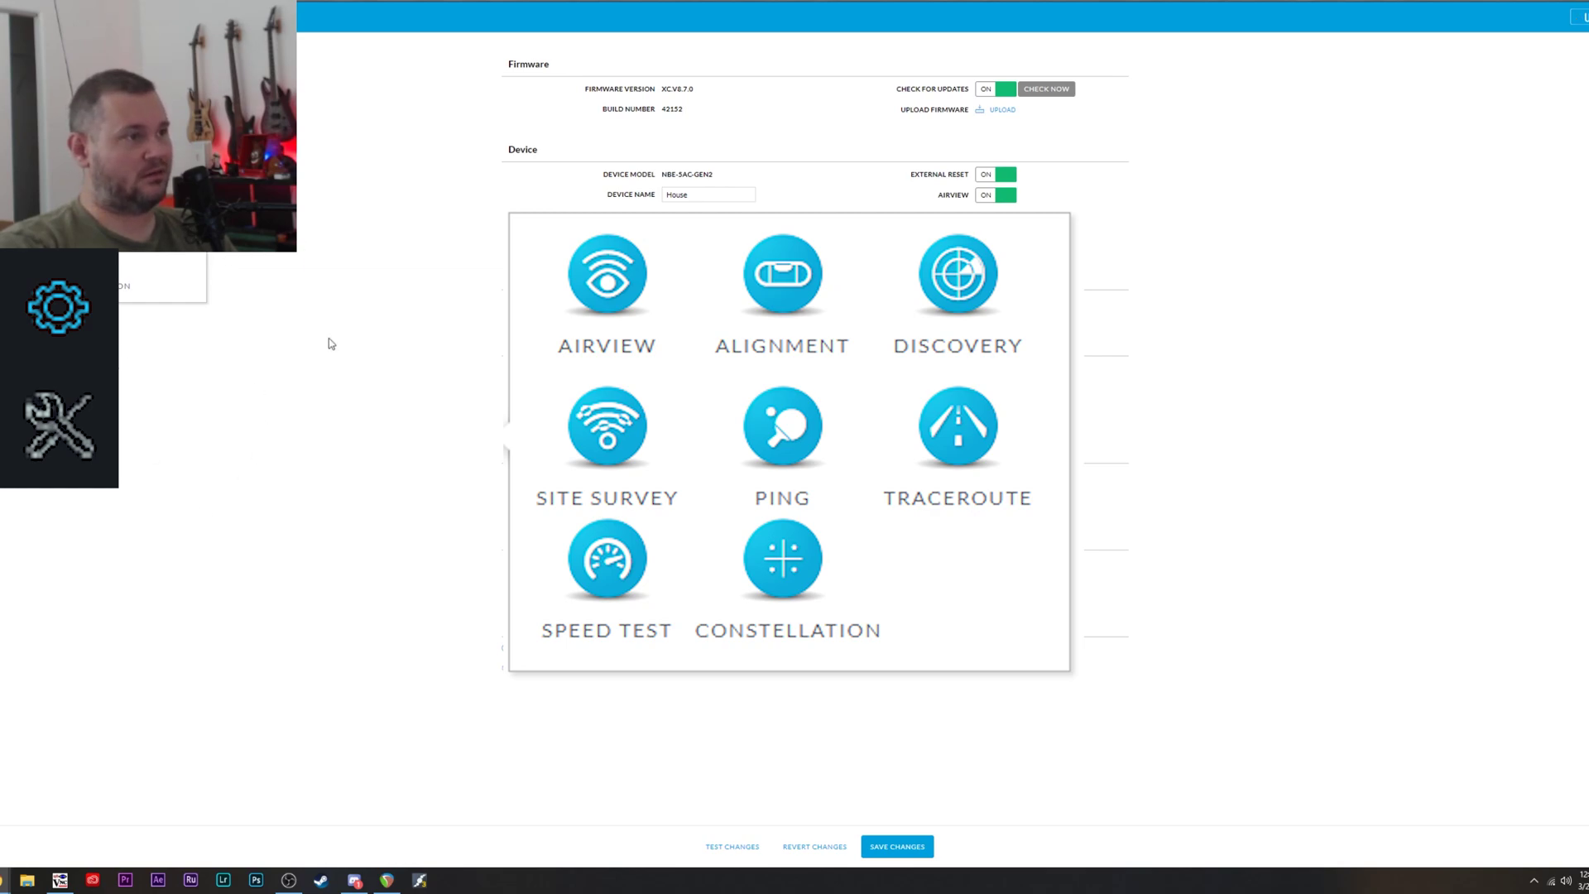
Switch traffic shaping back off and try the Advanced configuration mode
click(155, 358)
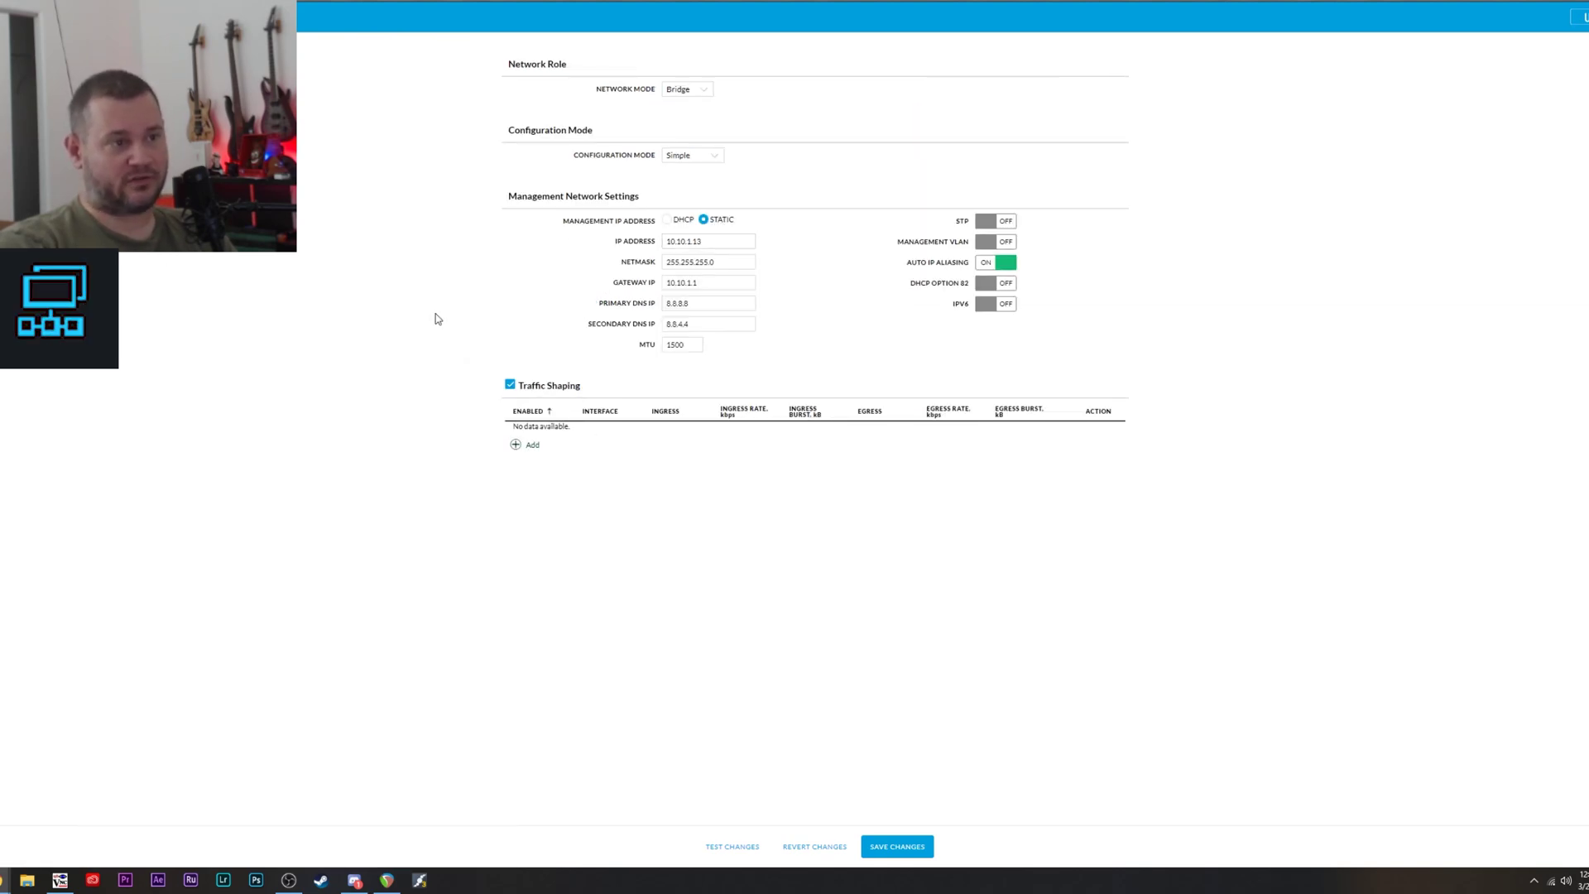
click(508, 385)
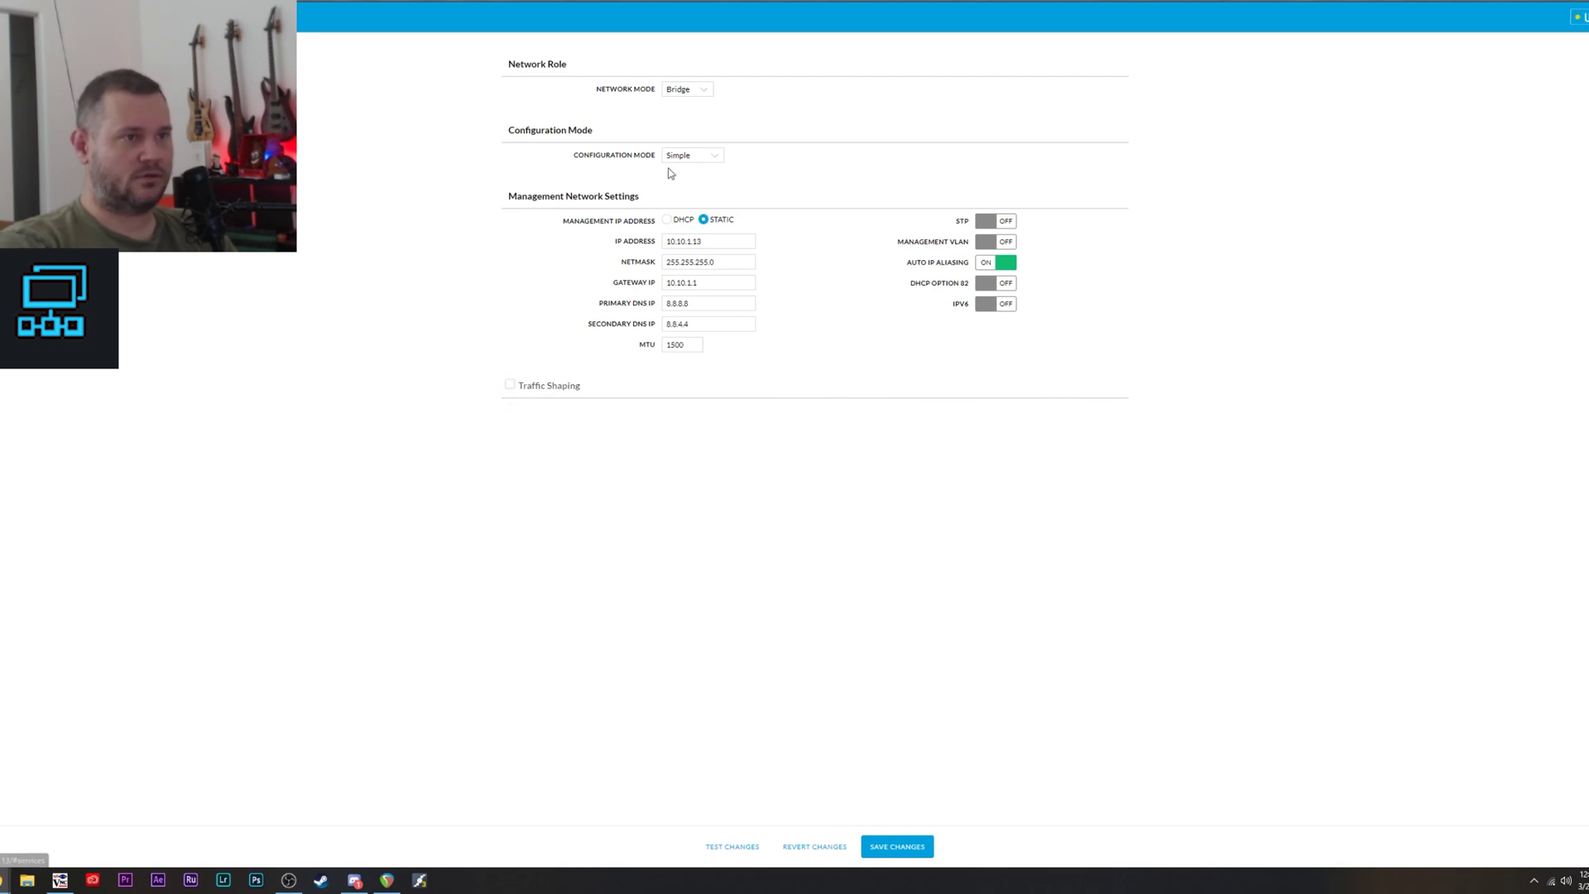
click(691, 155)
click(709, 180)
scroll(355, 415, down, 4)
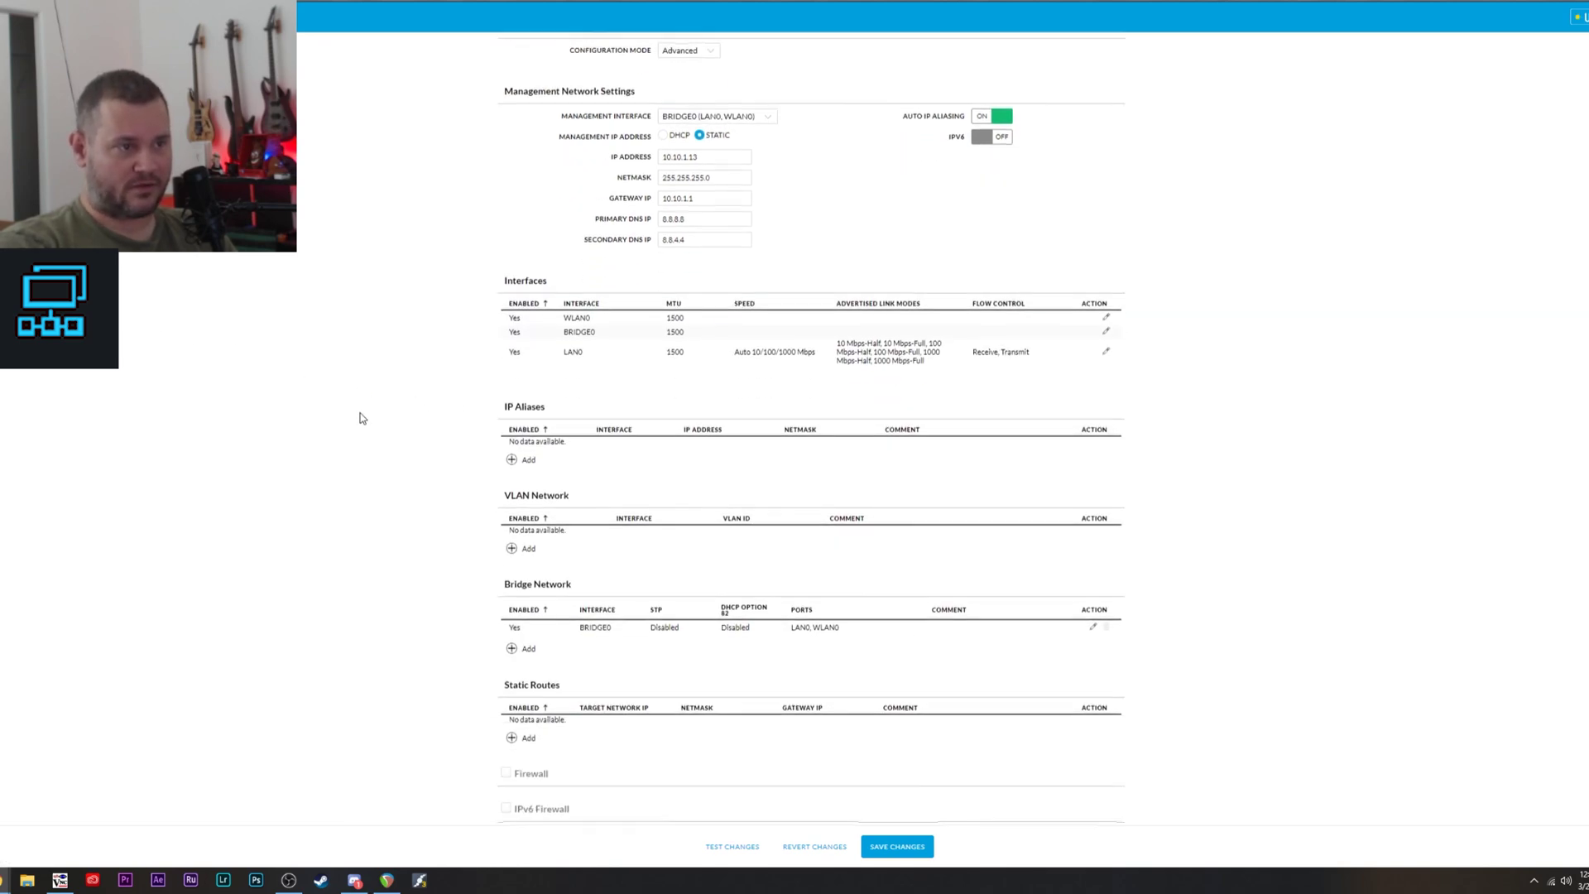
scroll(639, 176, up, 4)
Revert configuration mode to Simple, then select the device name House on the System page
click(694, 155)
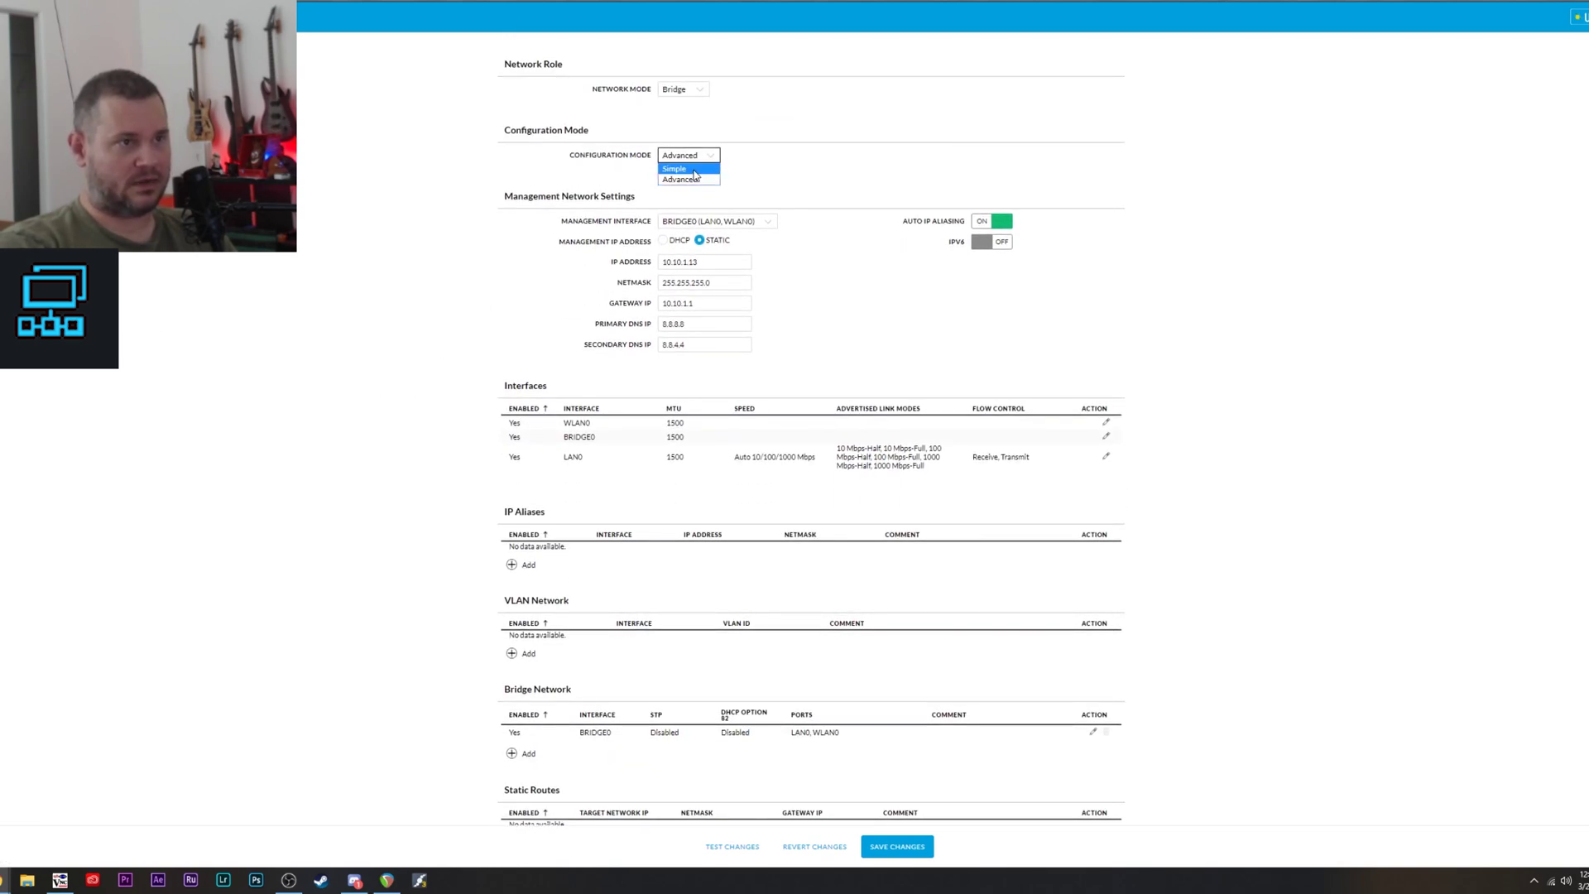
click(685, 167)
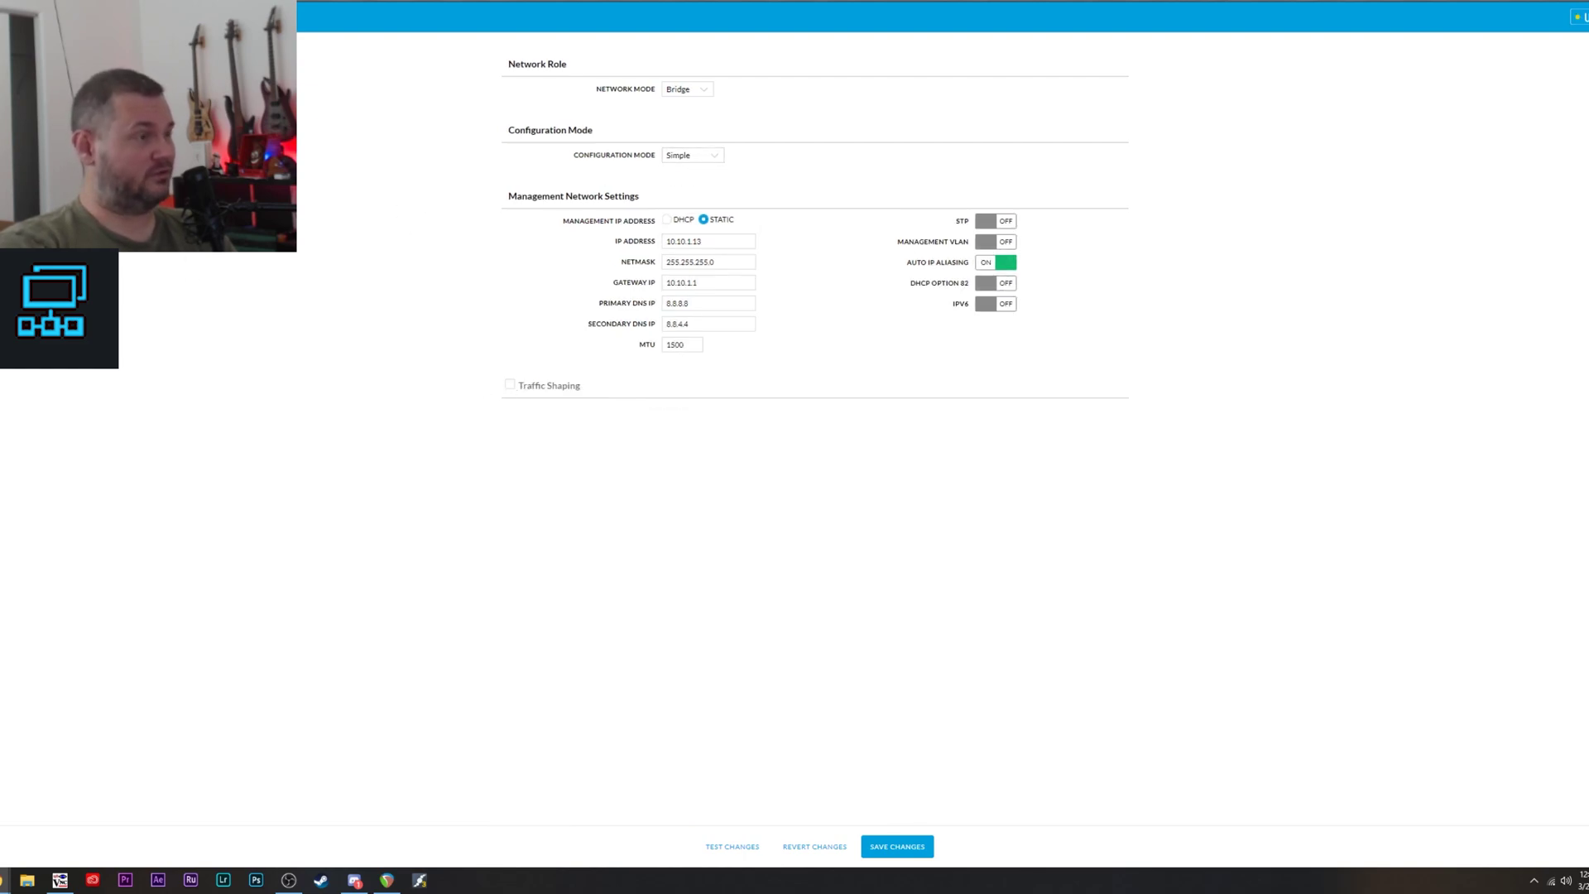
click(58, 308)
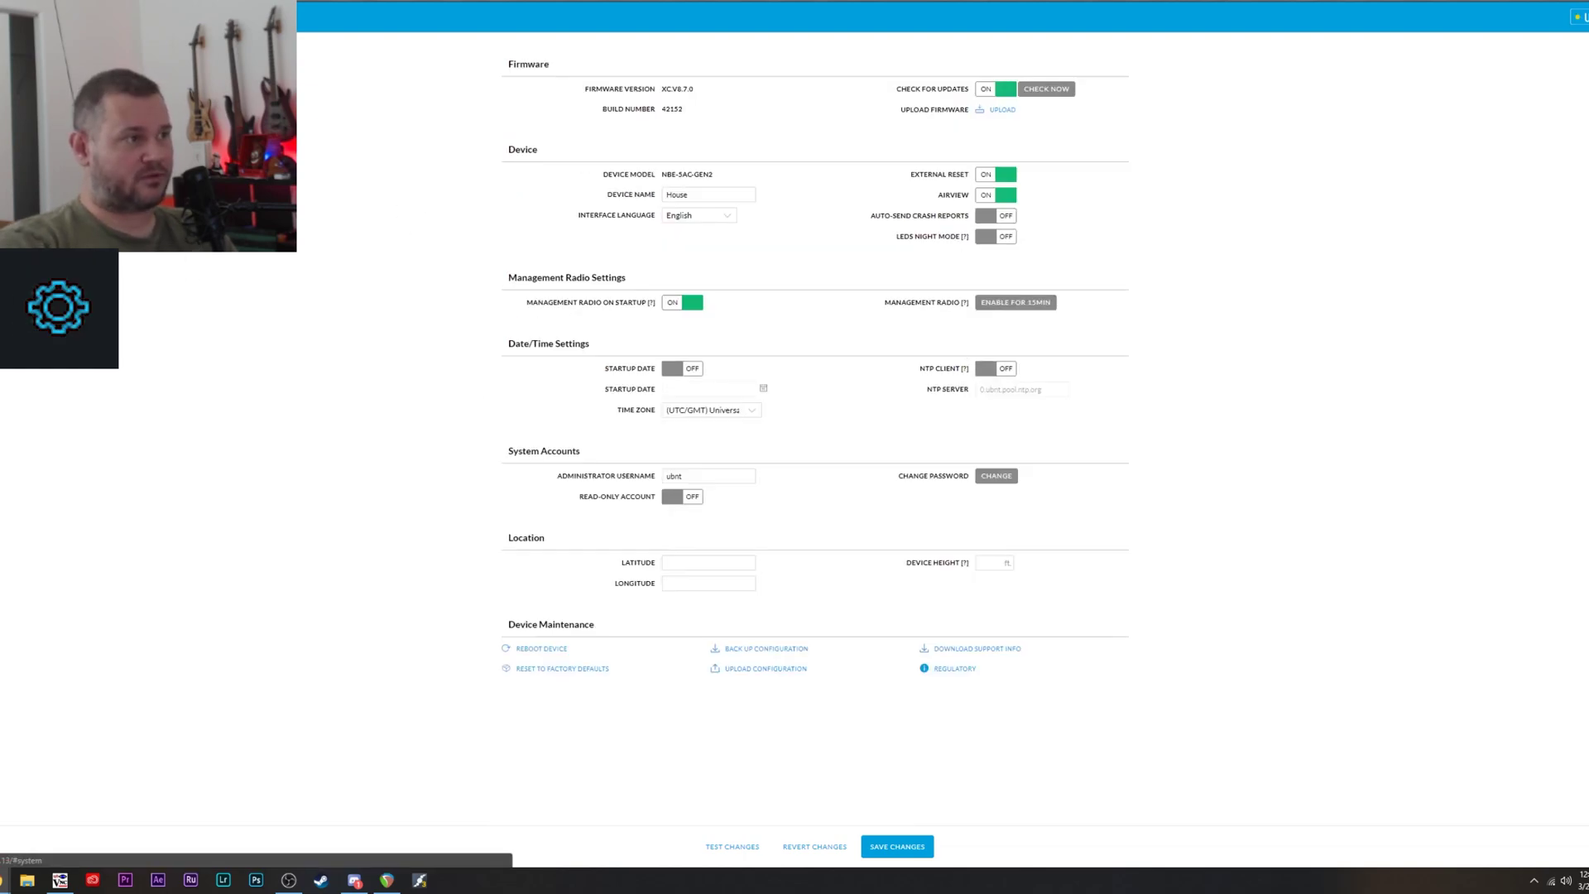
click(617, 197)
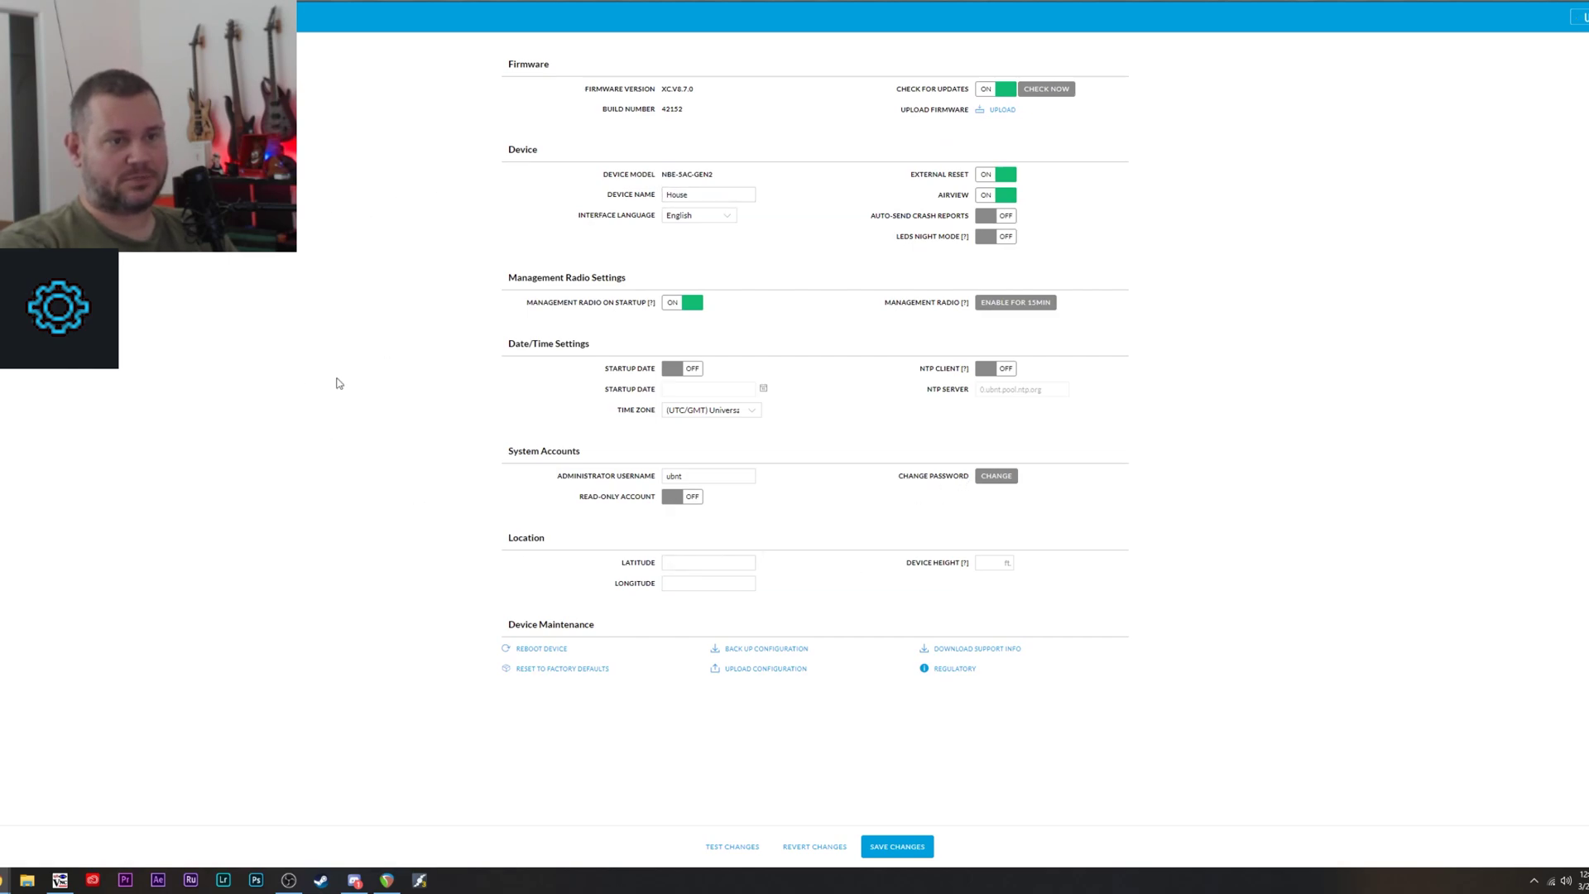
Return to the link dashboard, scroll through Sector 2's link statistics, then open a new tab
click(171, 270)
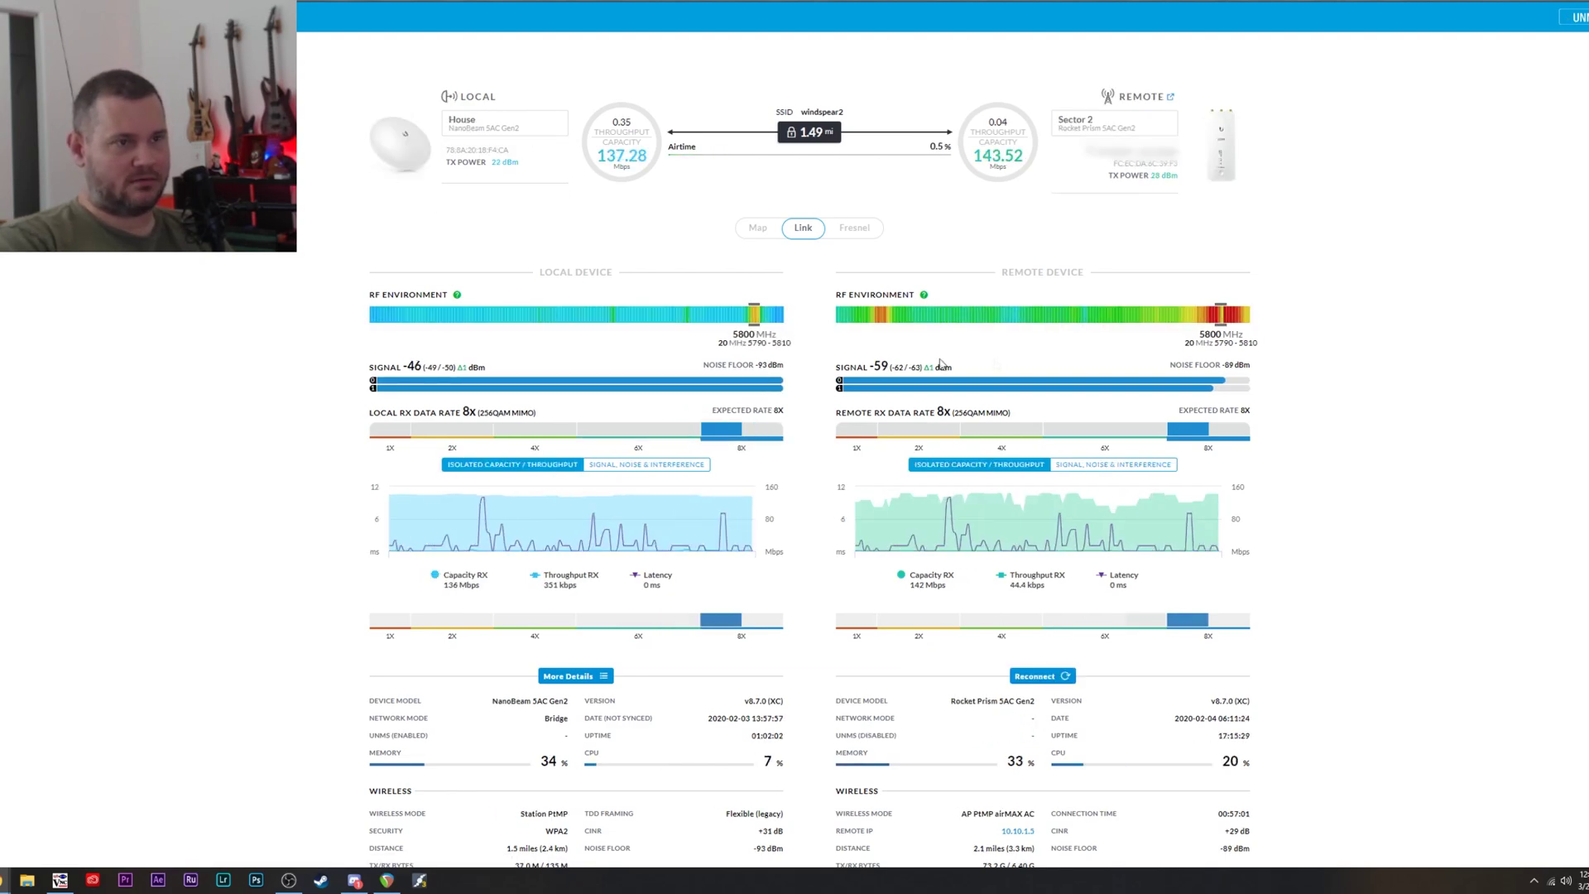
mouse_move(1250, 323)
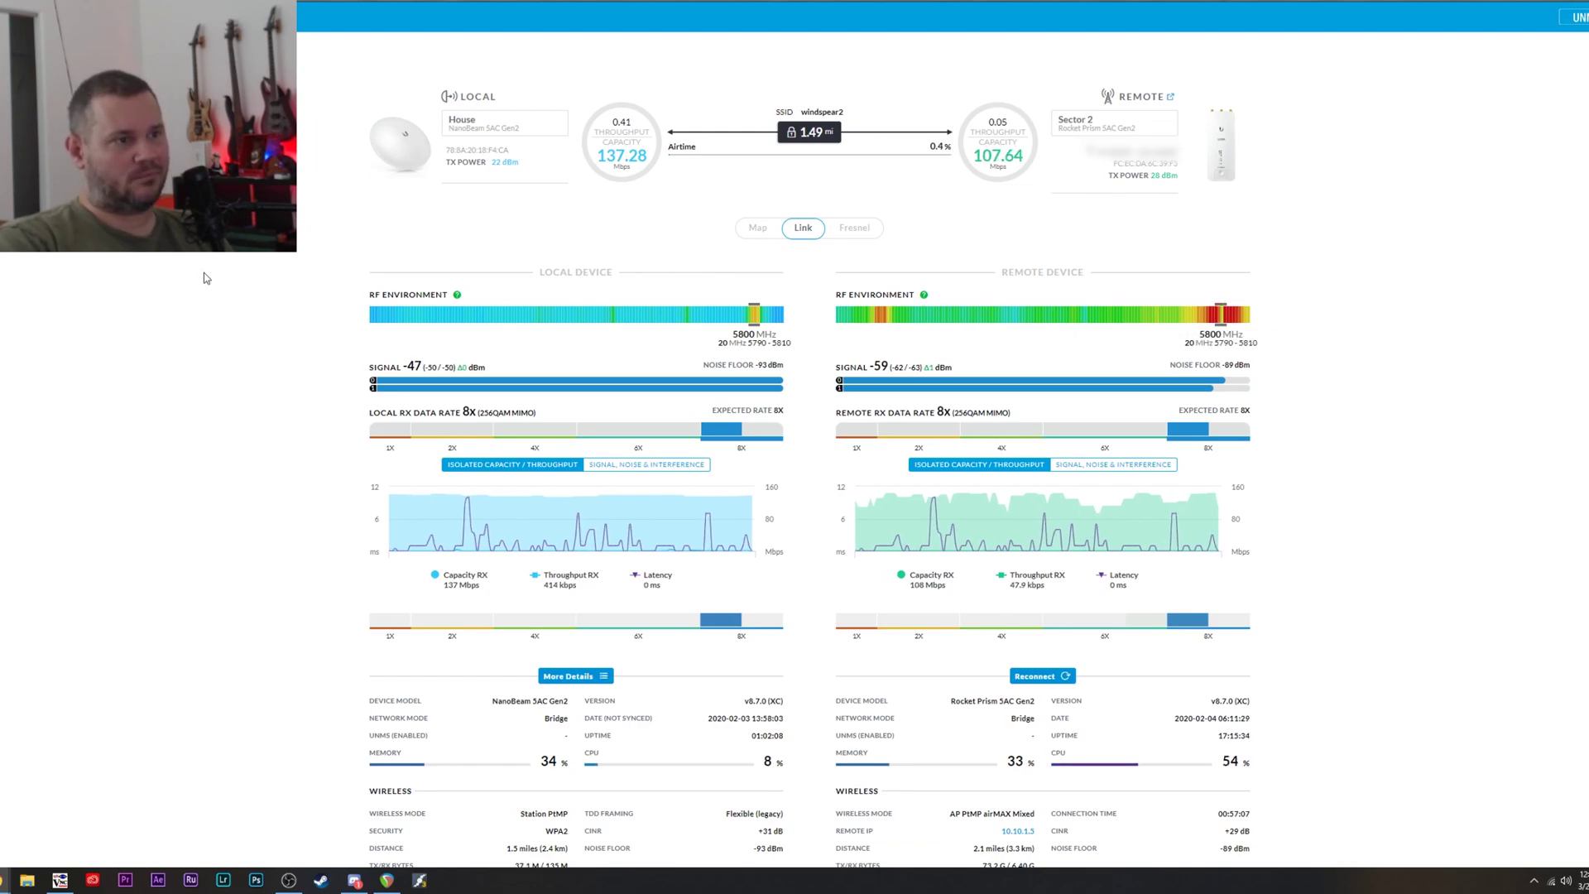
key(ctrl+Tab)
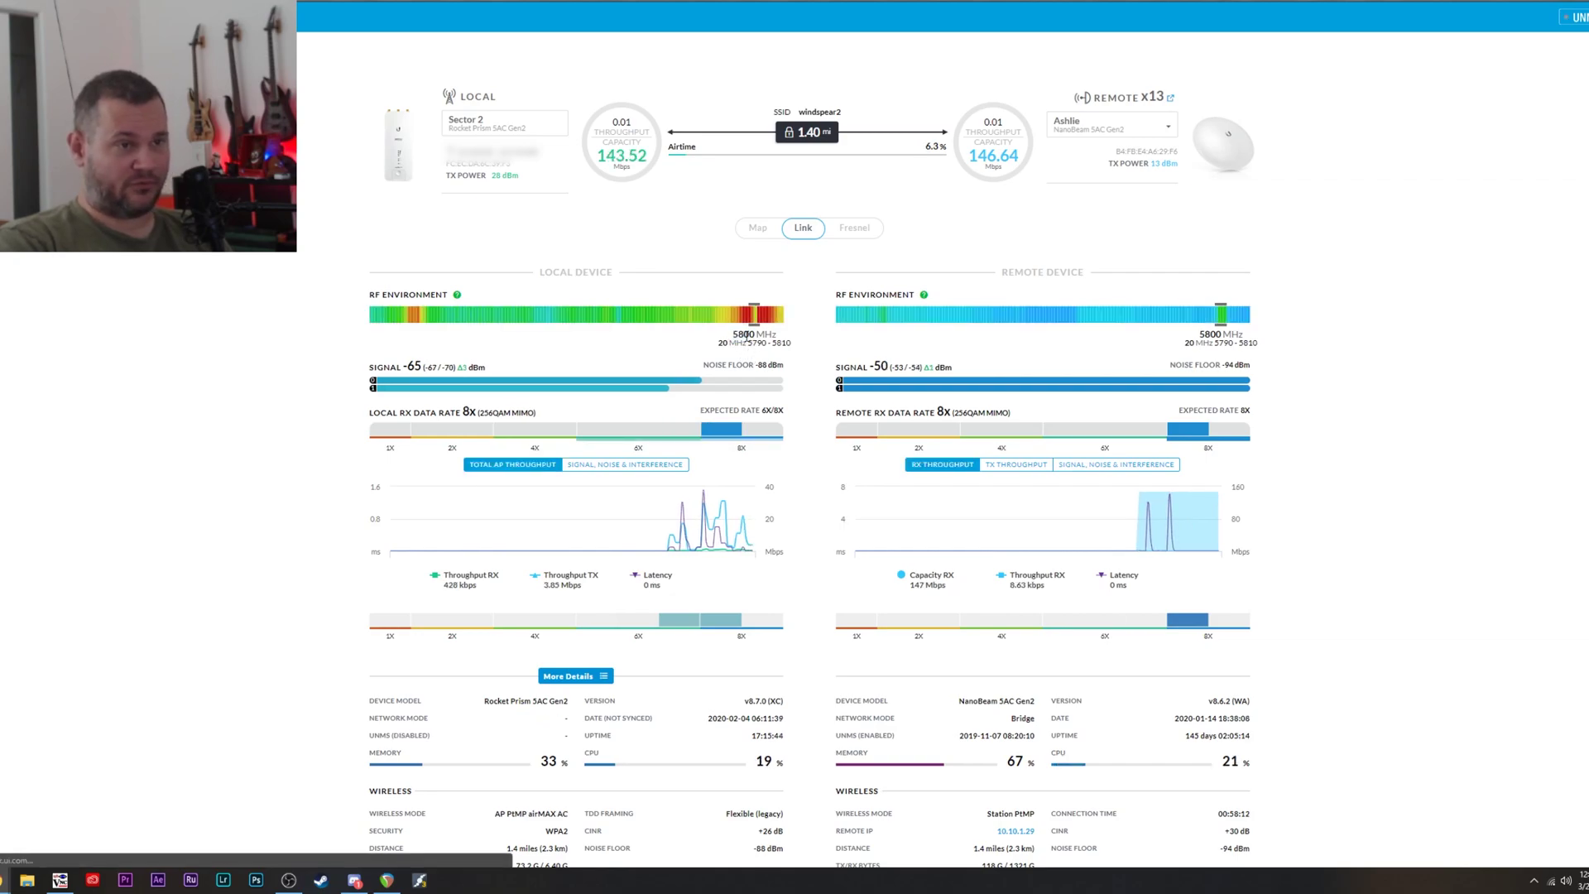
scroll(283, 396, down, 3)
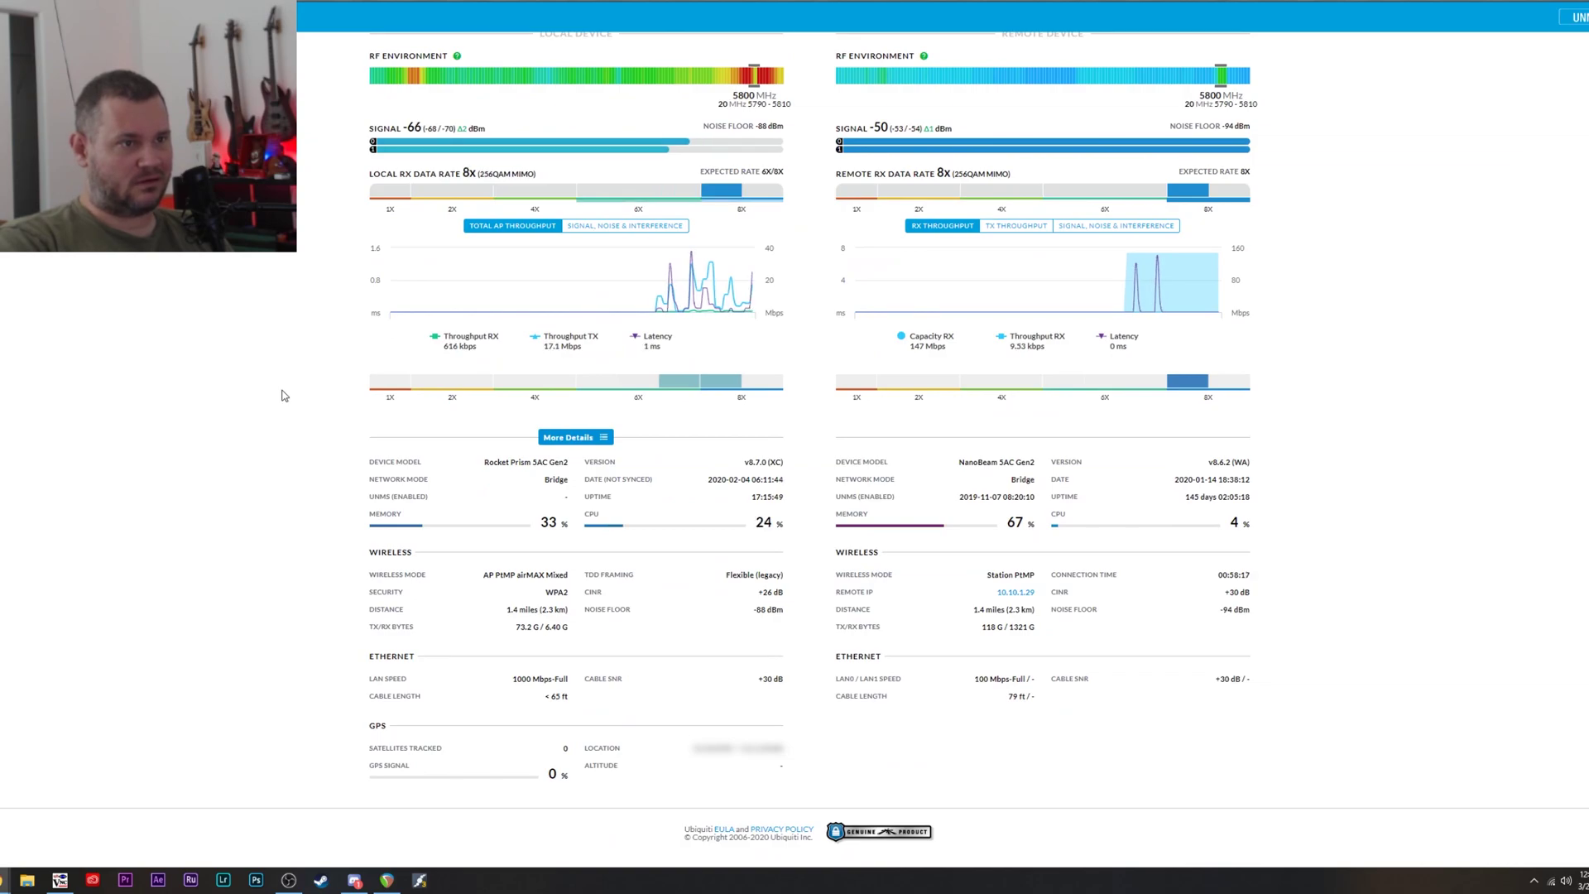
scroll(283, 396, up, 3)
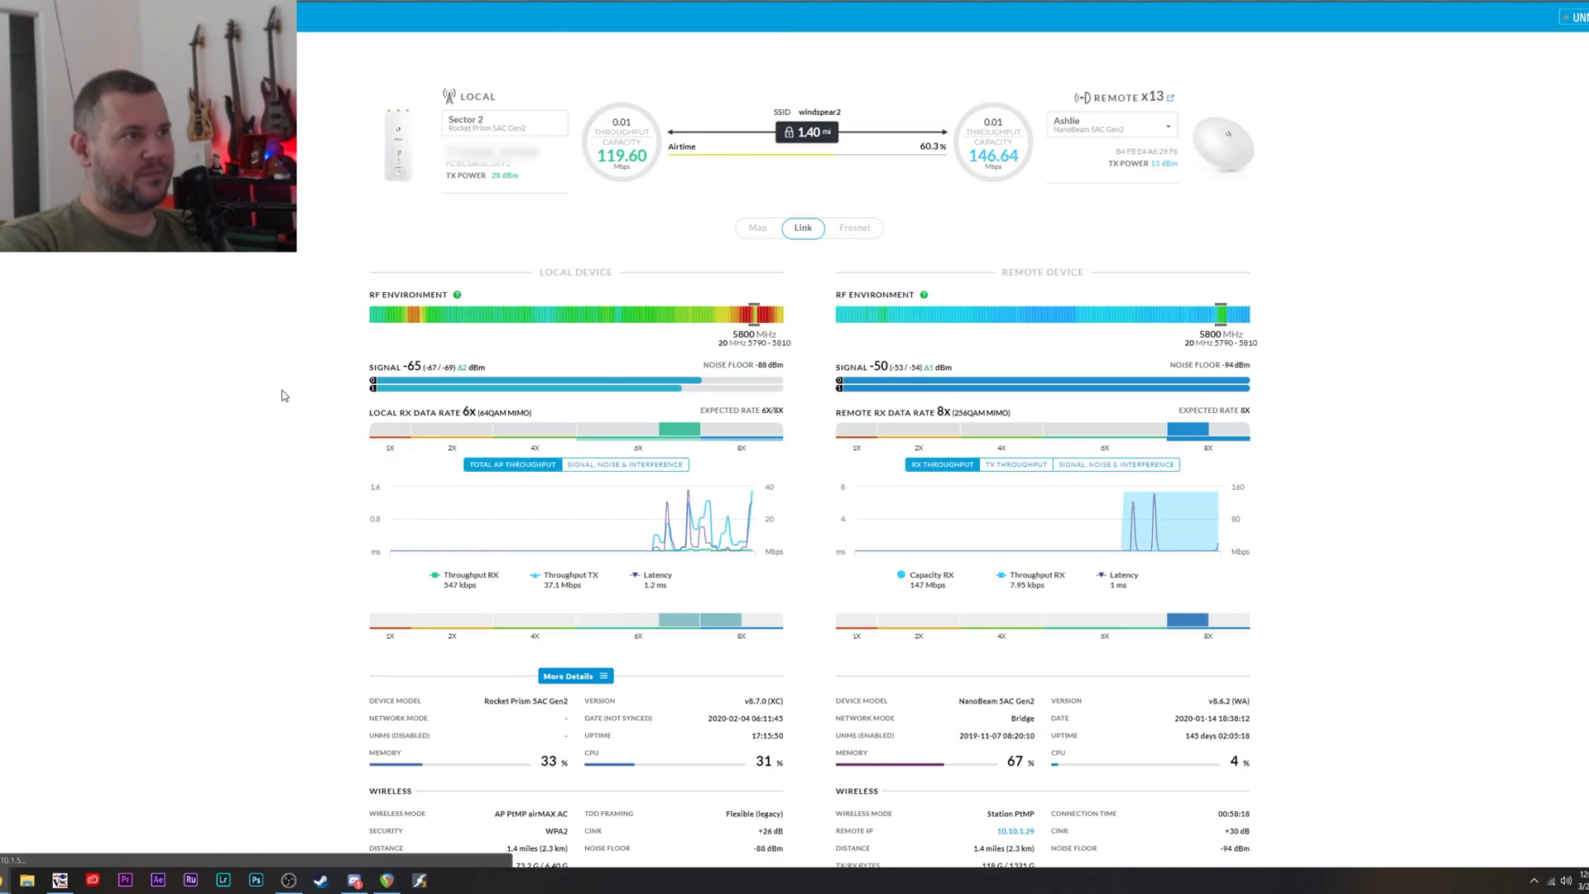
scroll(282, 396, down, 3)
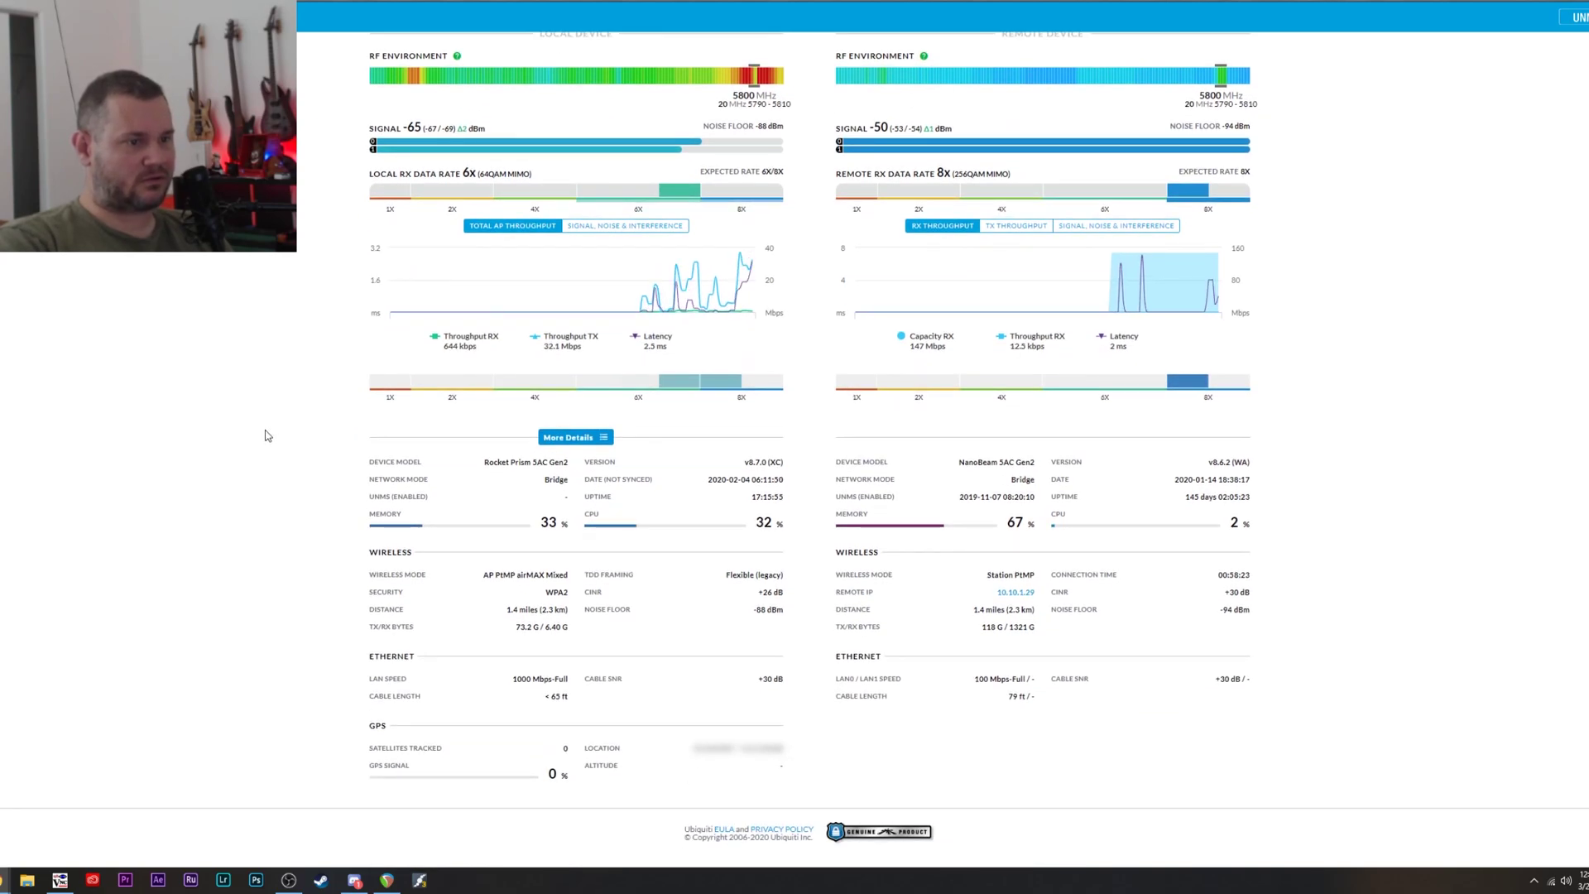
scroll(267, 436, up, 3)
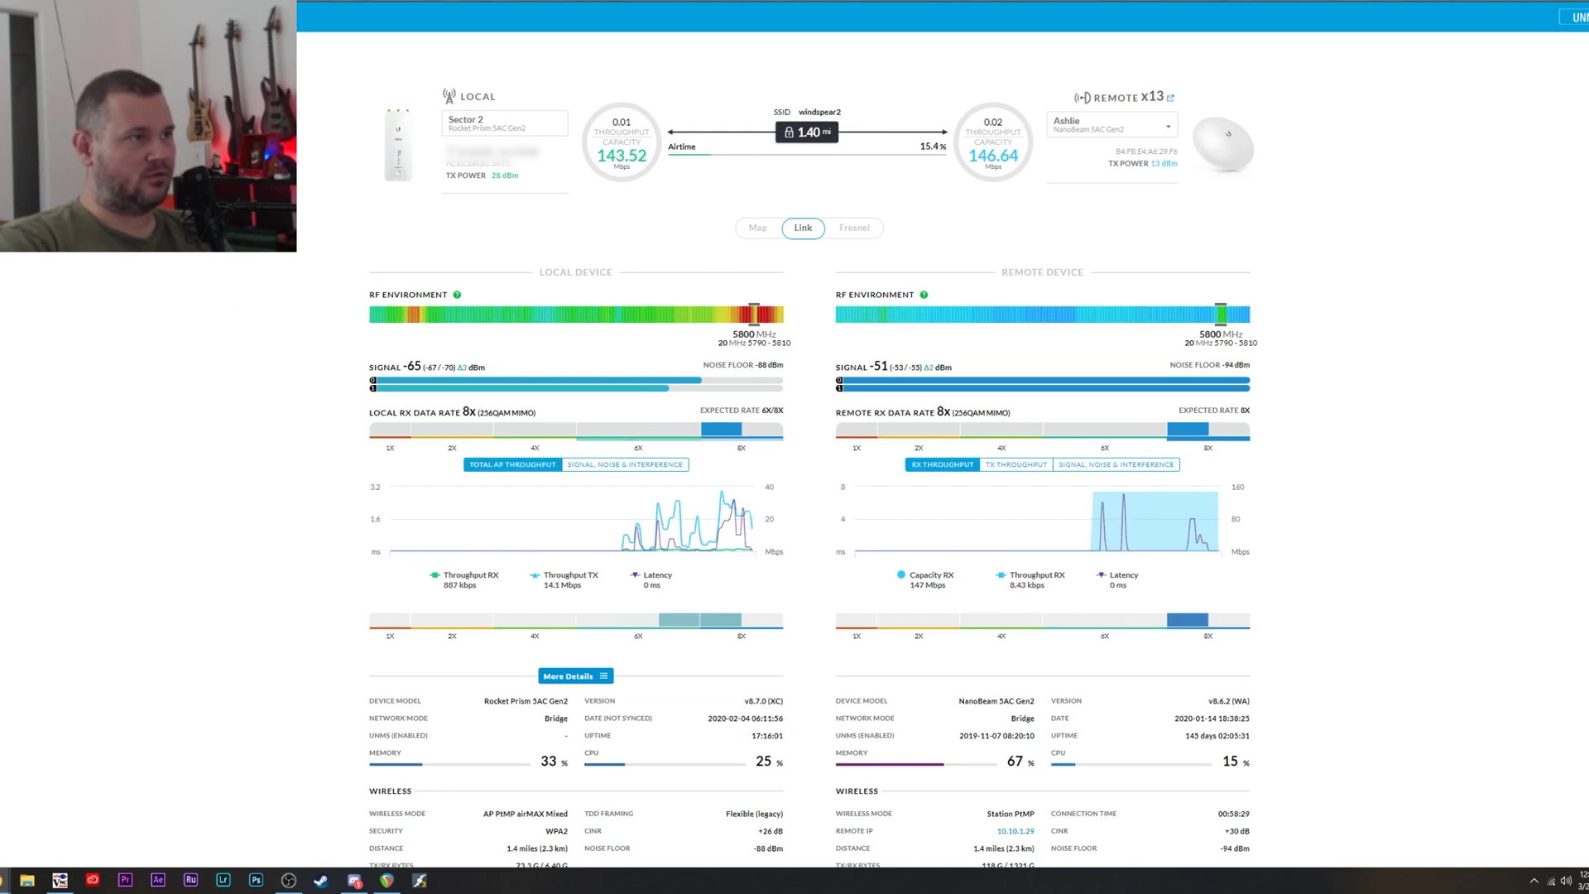
key(ctrl+t)
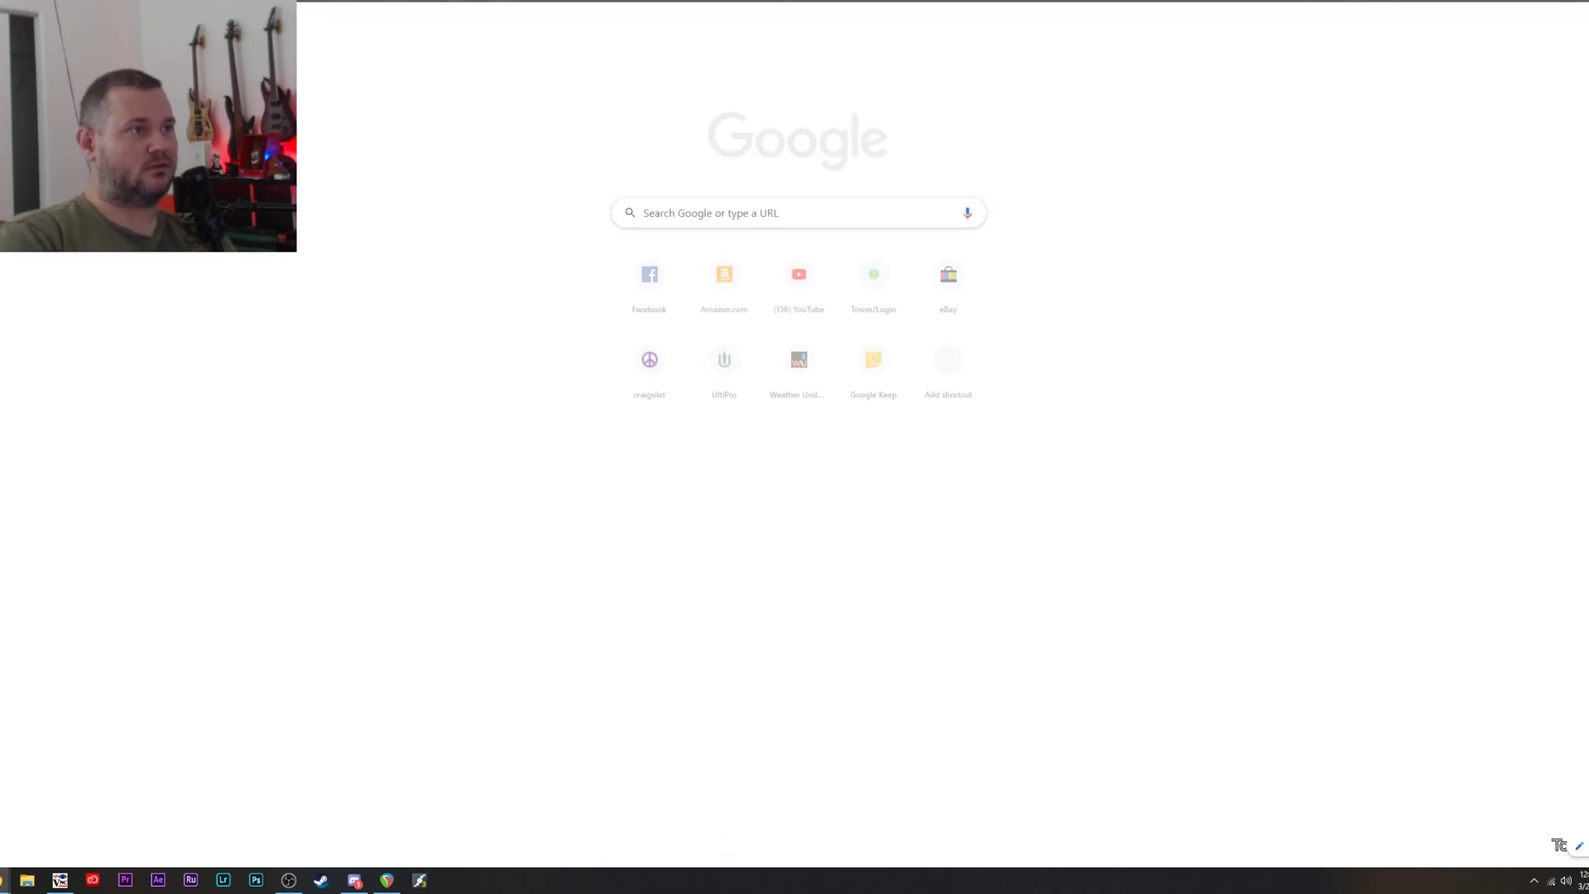
Browse to 10.10.1.4, bypass the certificate warning, and log in to the Sector 1 radio
text(10)
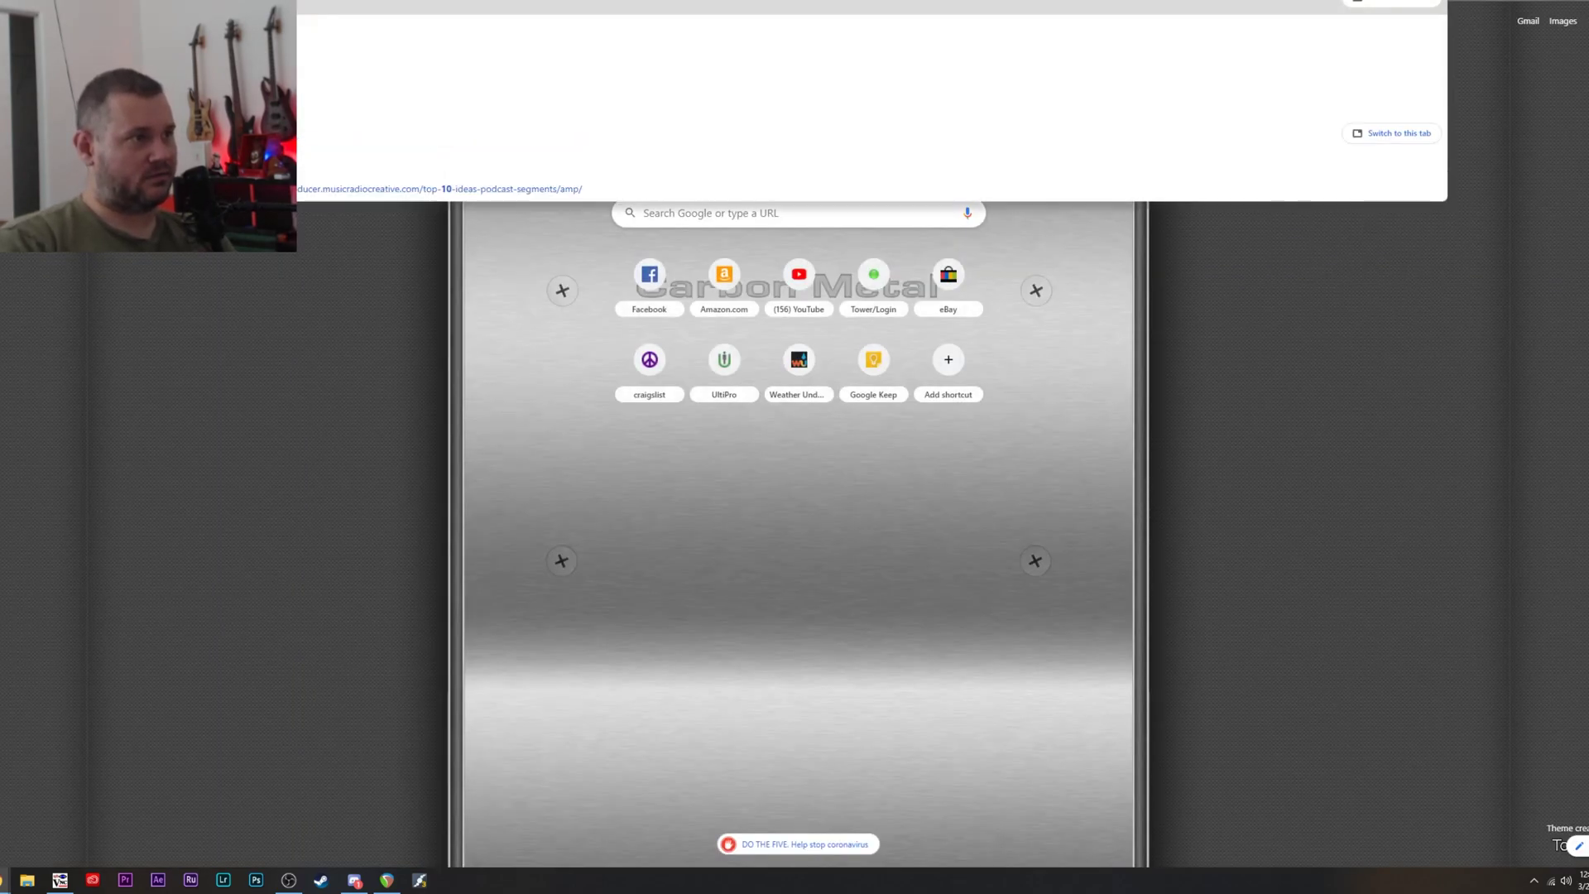
key(Return)
click(625, 385)
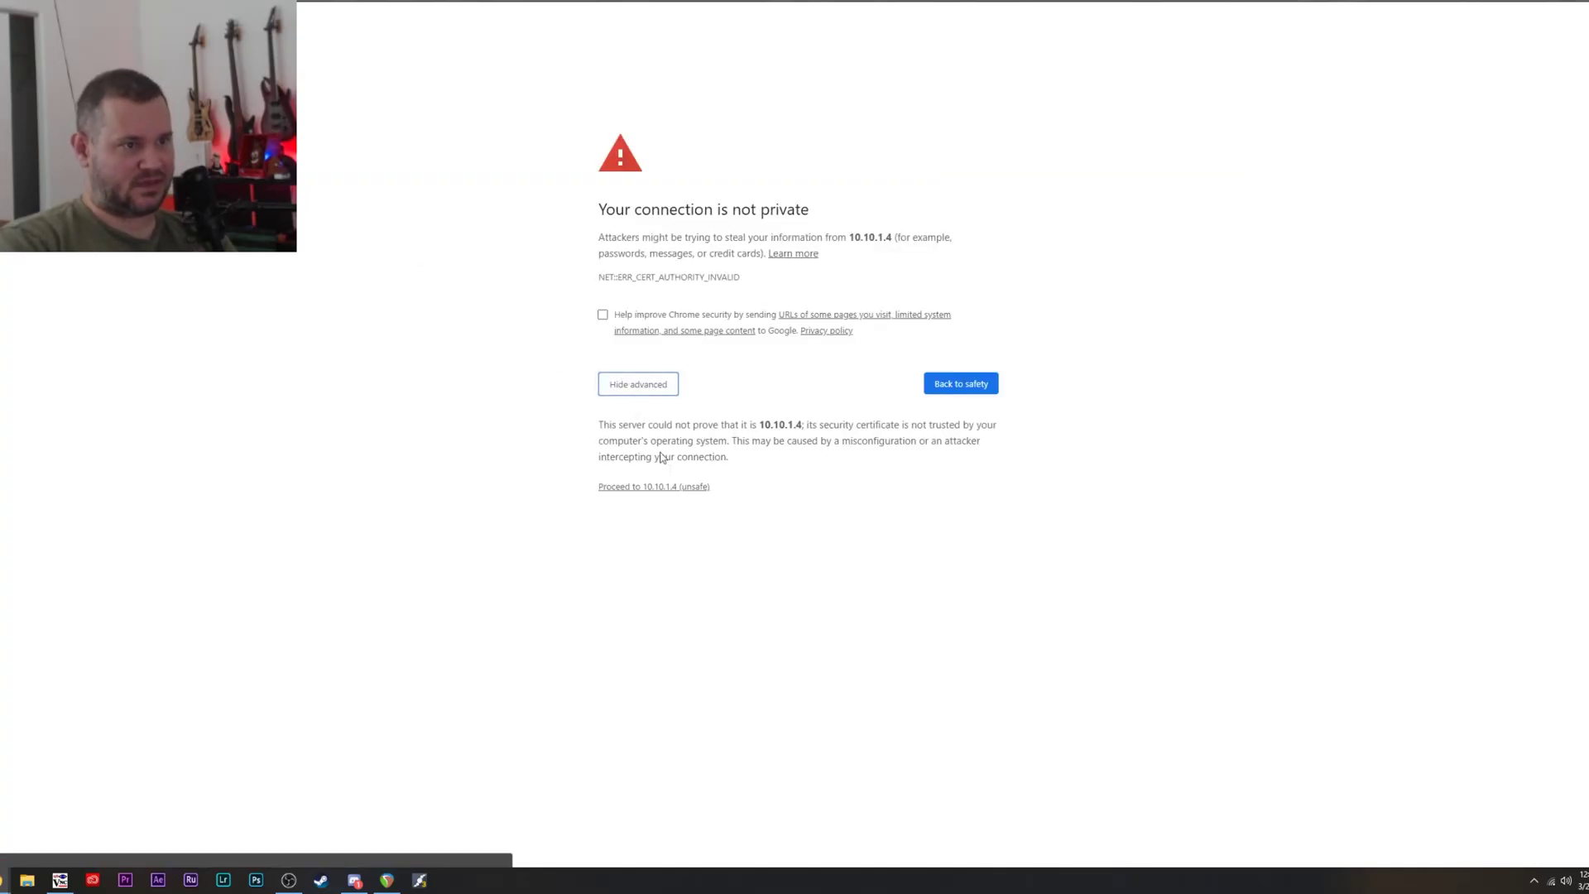
click(691, 491)
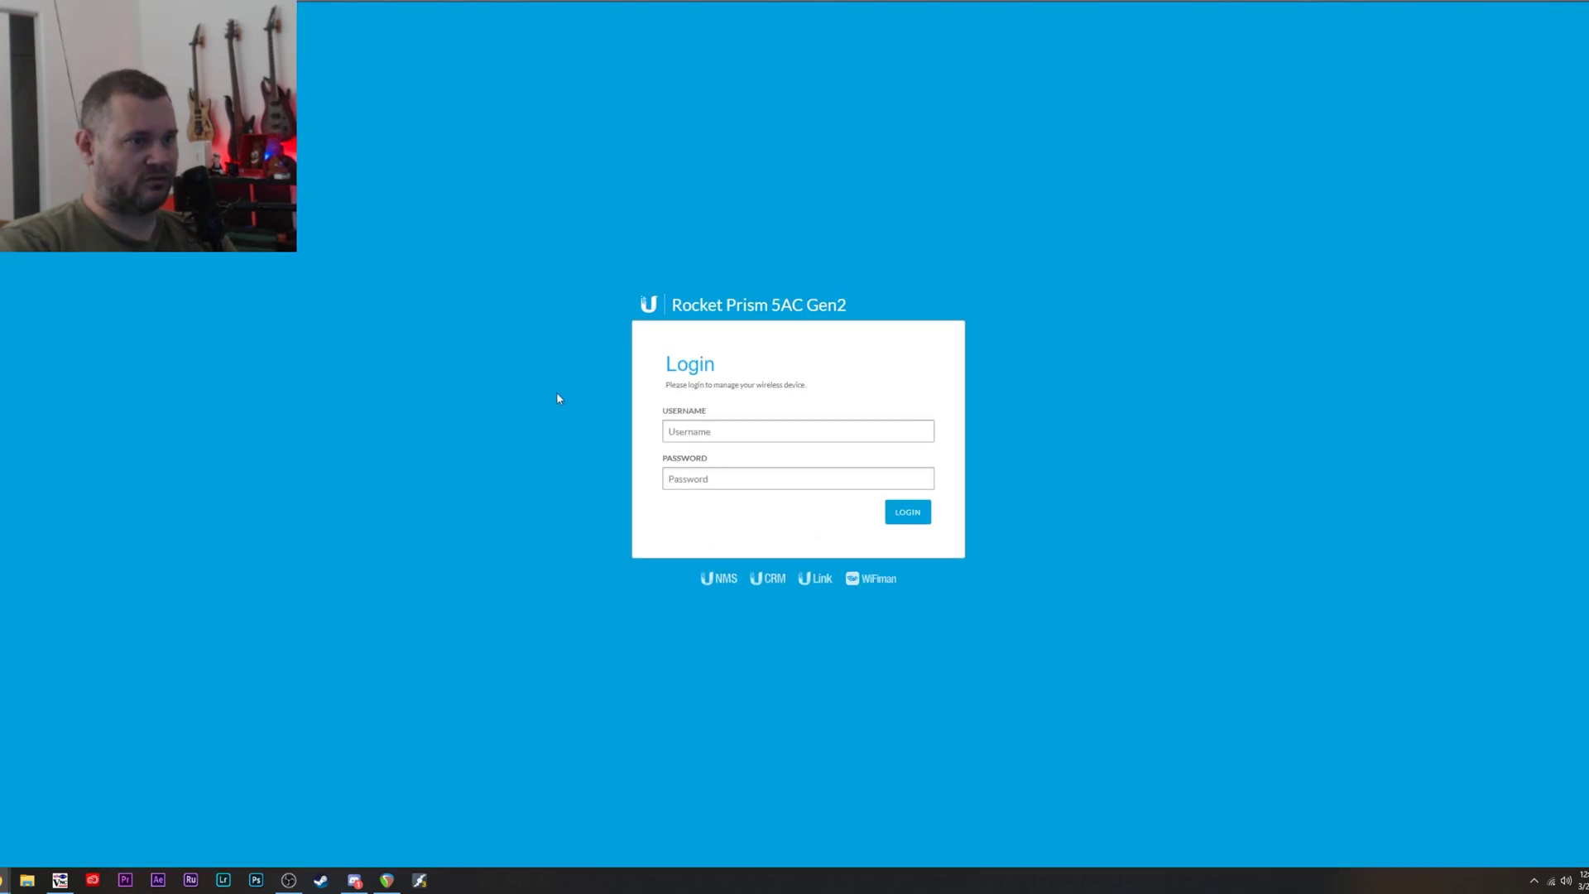
key(Return)
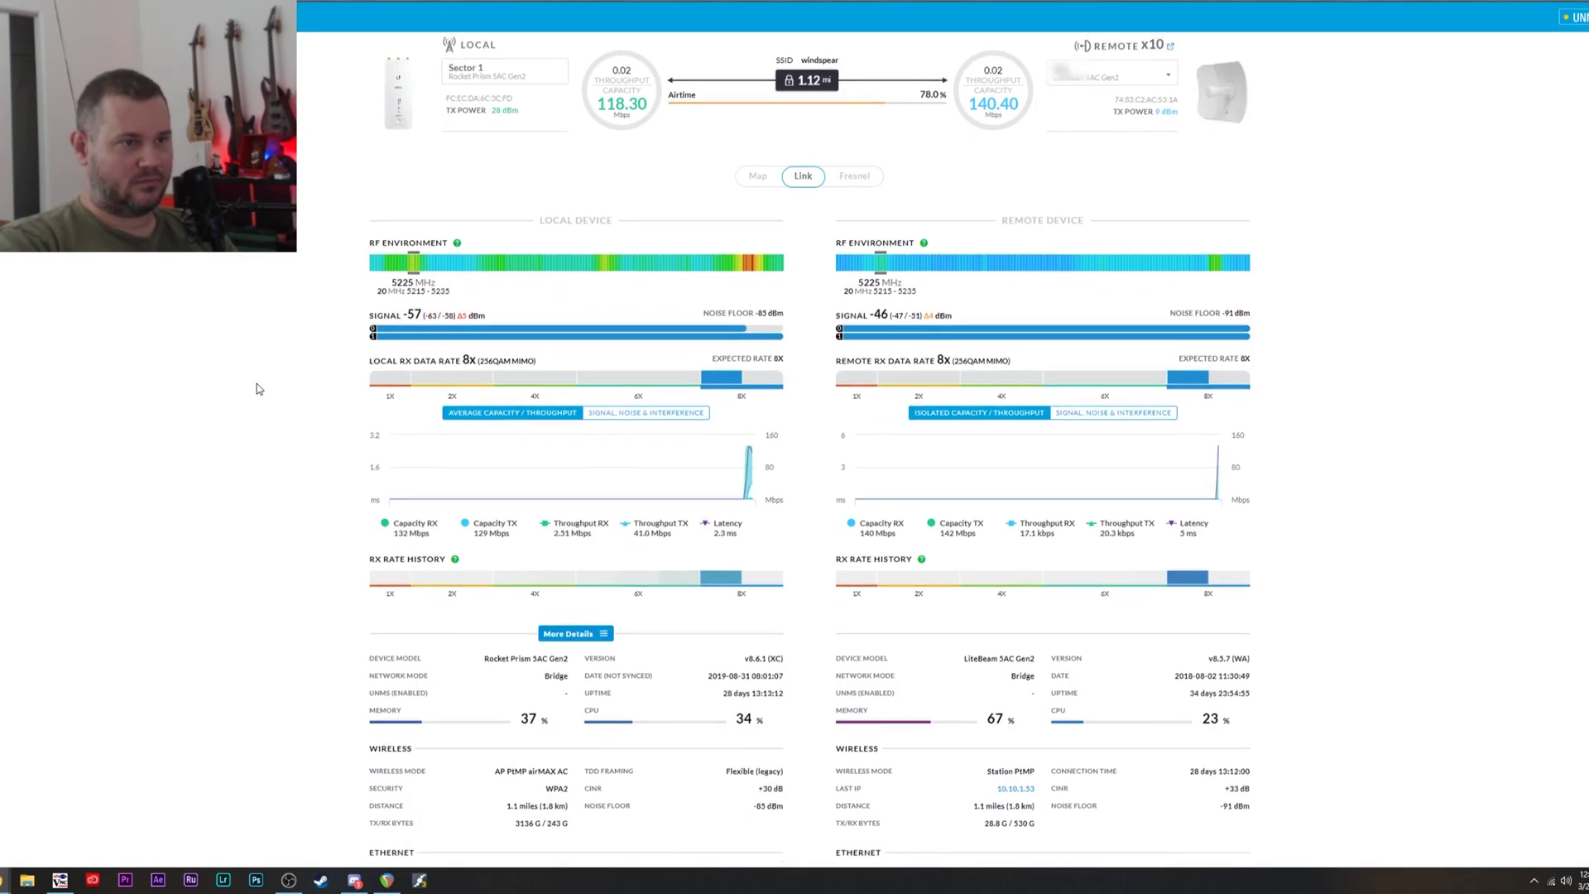
Scroll down and back up through the Sector 1 radio's older-firmware dashboard
scroll(257, 385, down, 1)
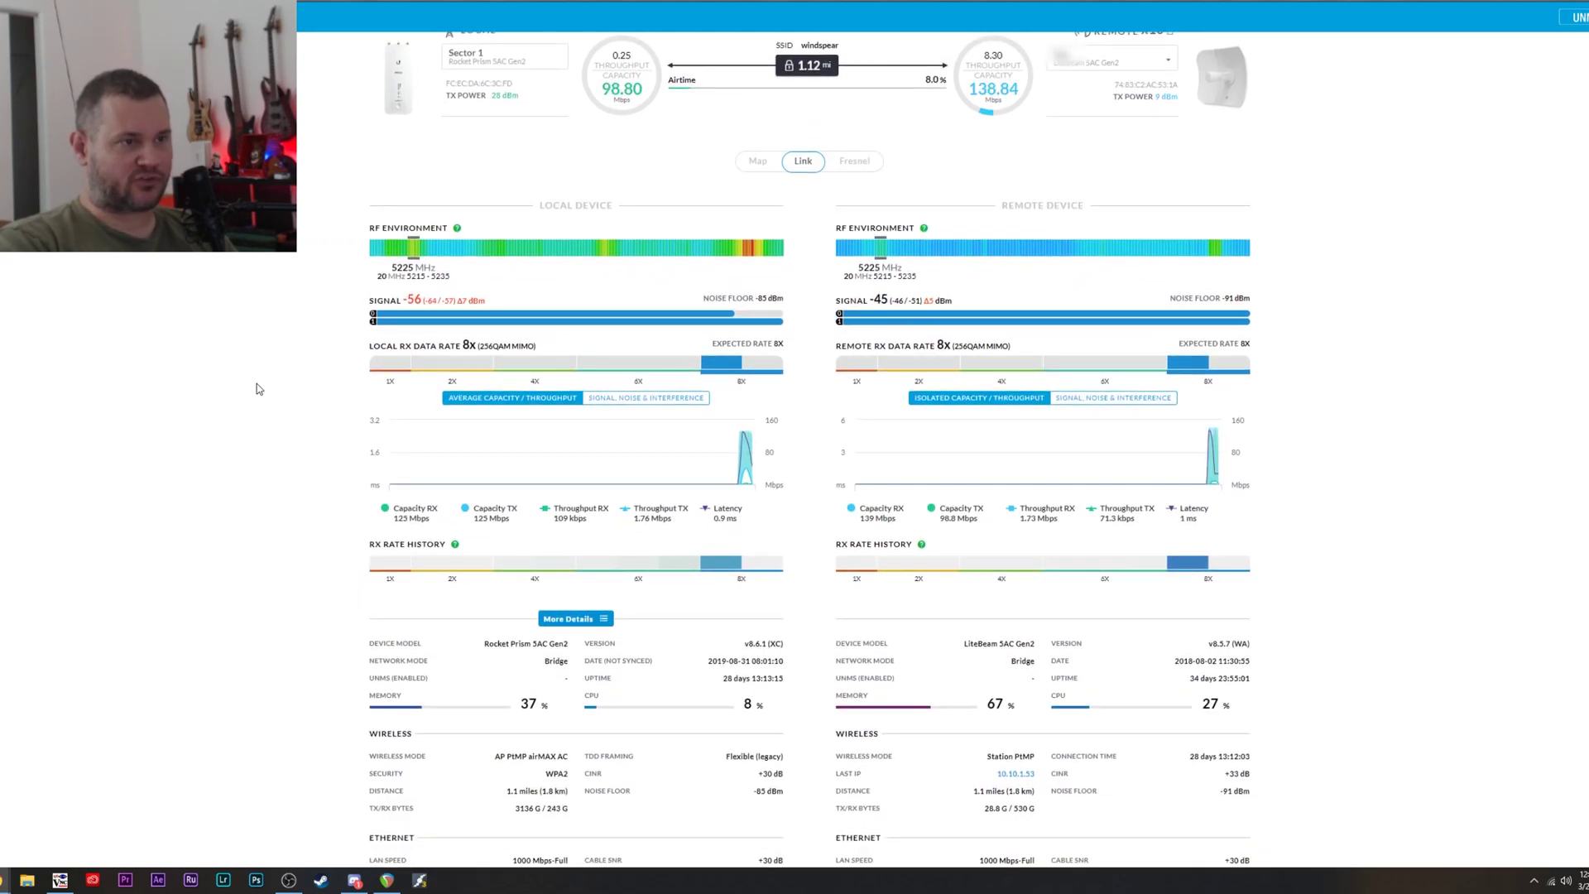
scroll(257, 385, up, 1)
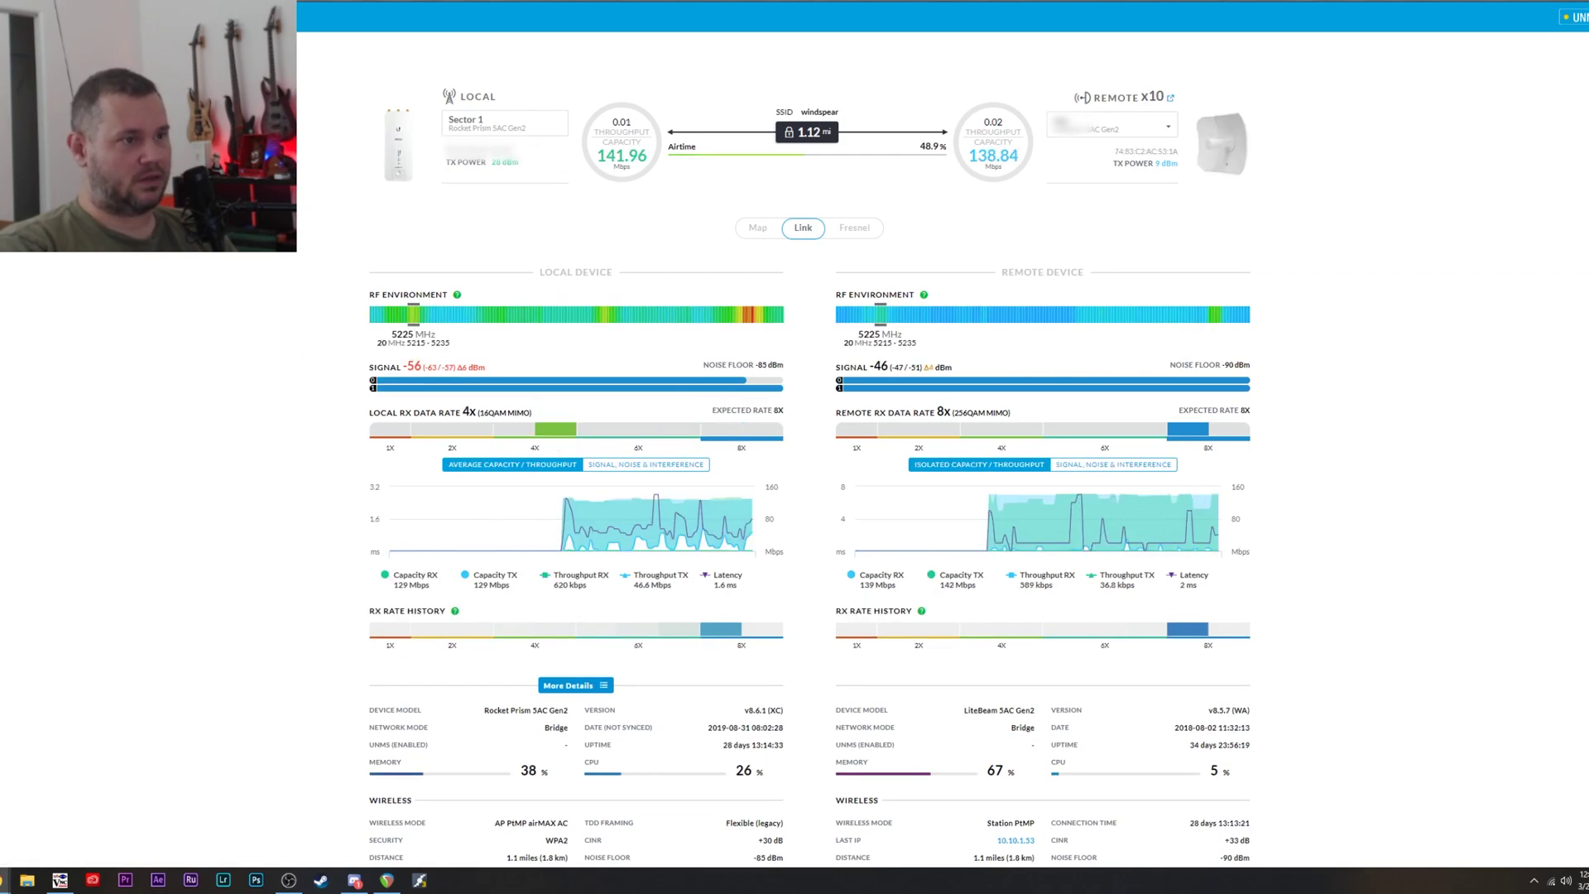
Hide Throughput RX, Throughput TX, Latency and Capacity TX, leaving only Capacity RX on the local chart
click(550, 578)
click(649, 578)
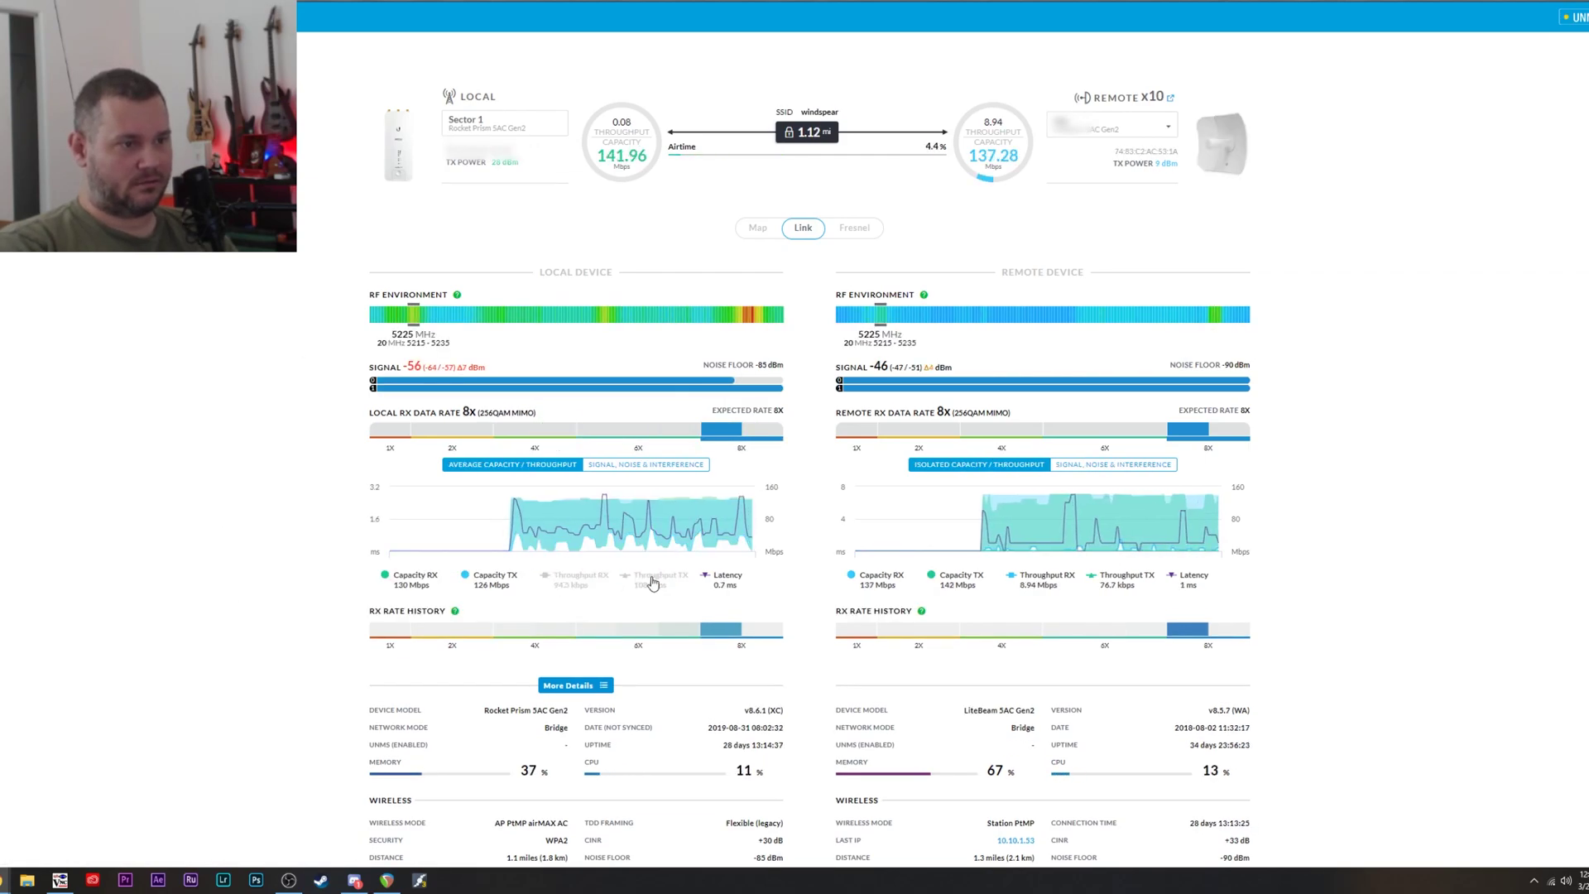
click(725, 586)
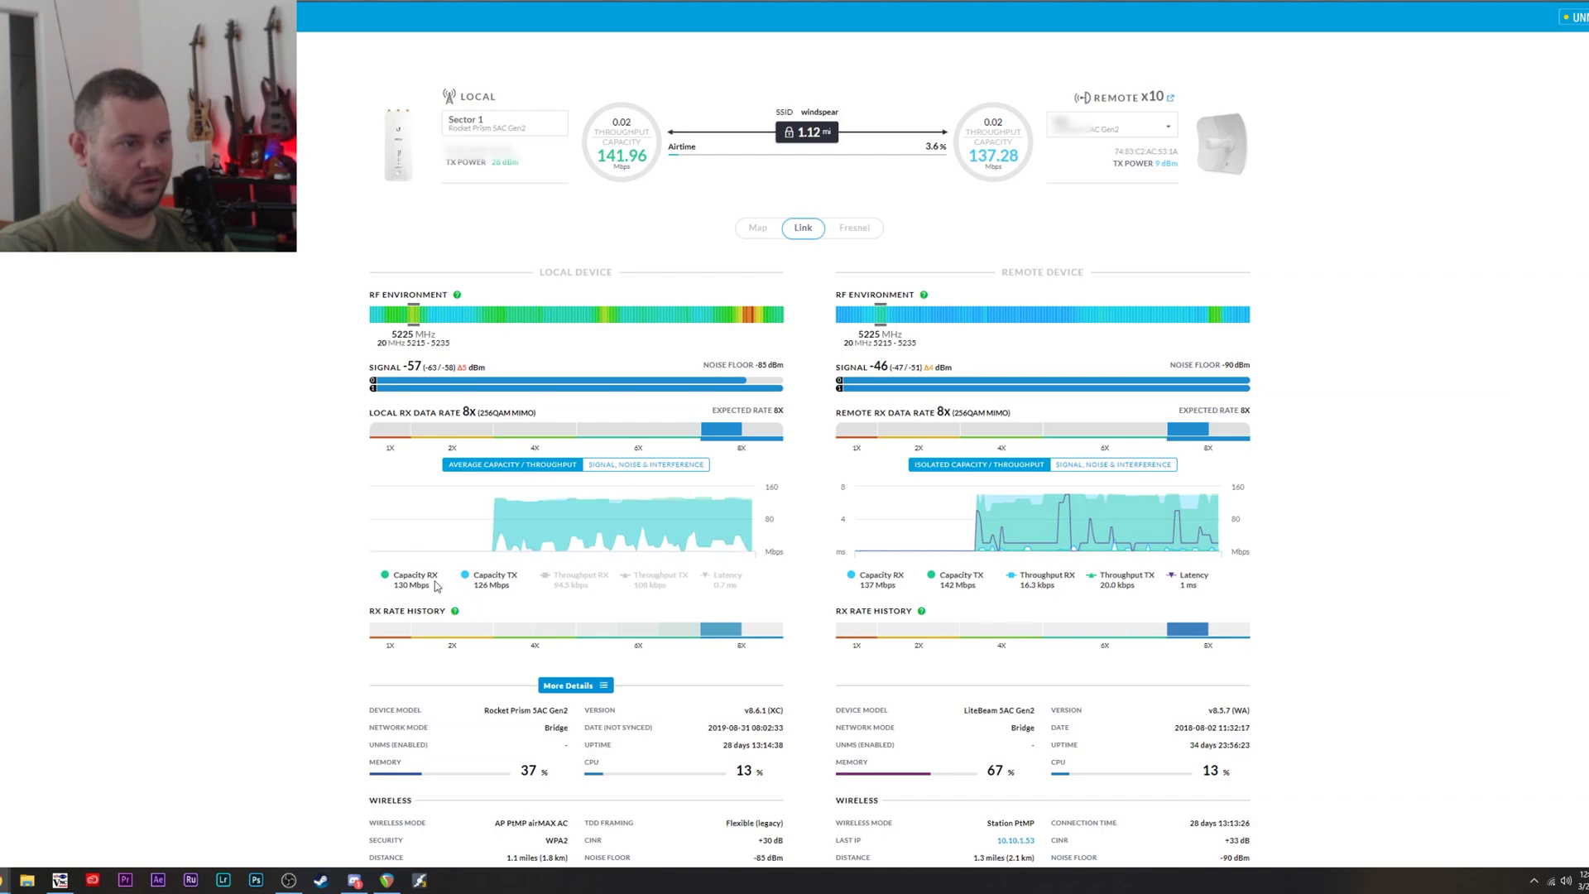
click(491, 578)
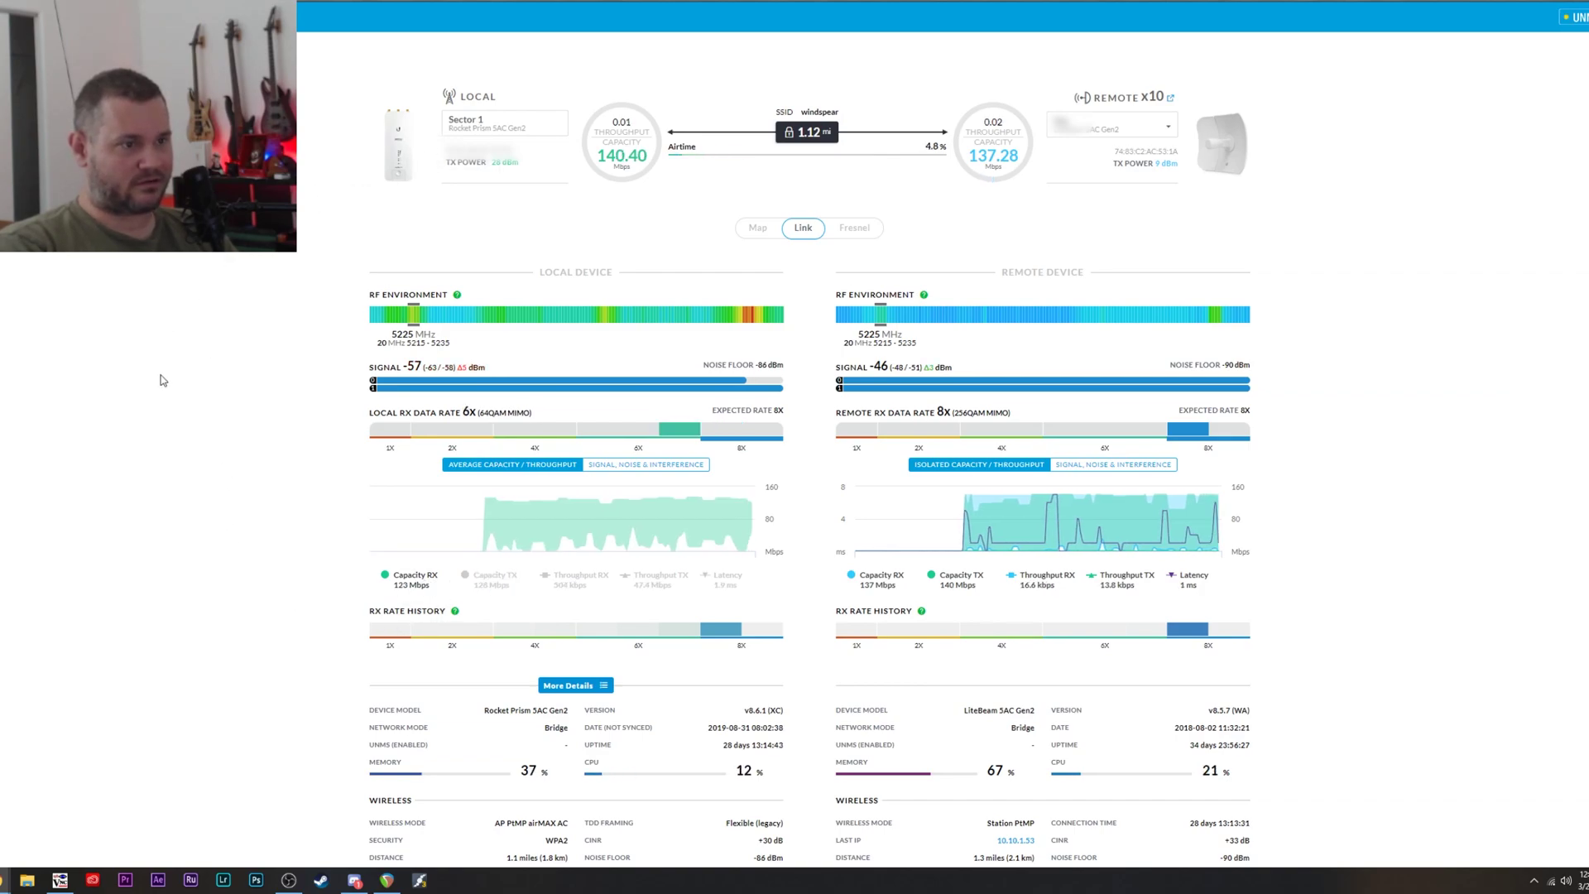
Plot Throughput TX alone, then Throughput RX alone, ending with only Throughput TX shown
click(435, 583)
click(501, 585)
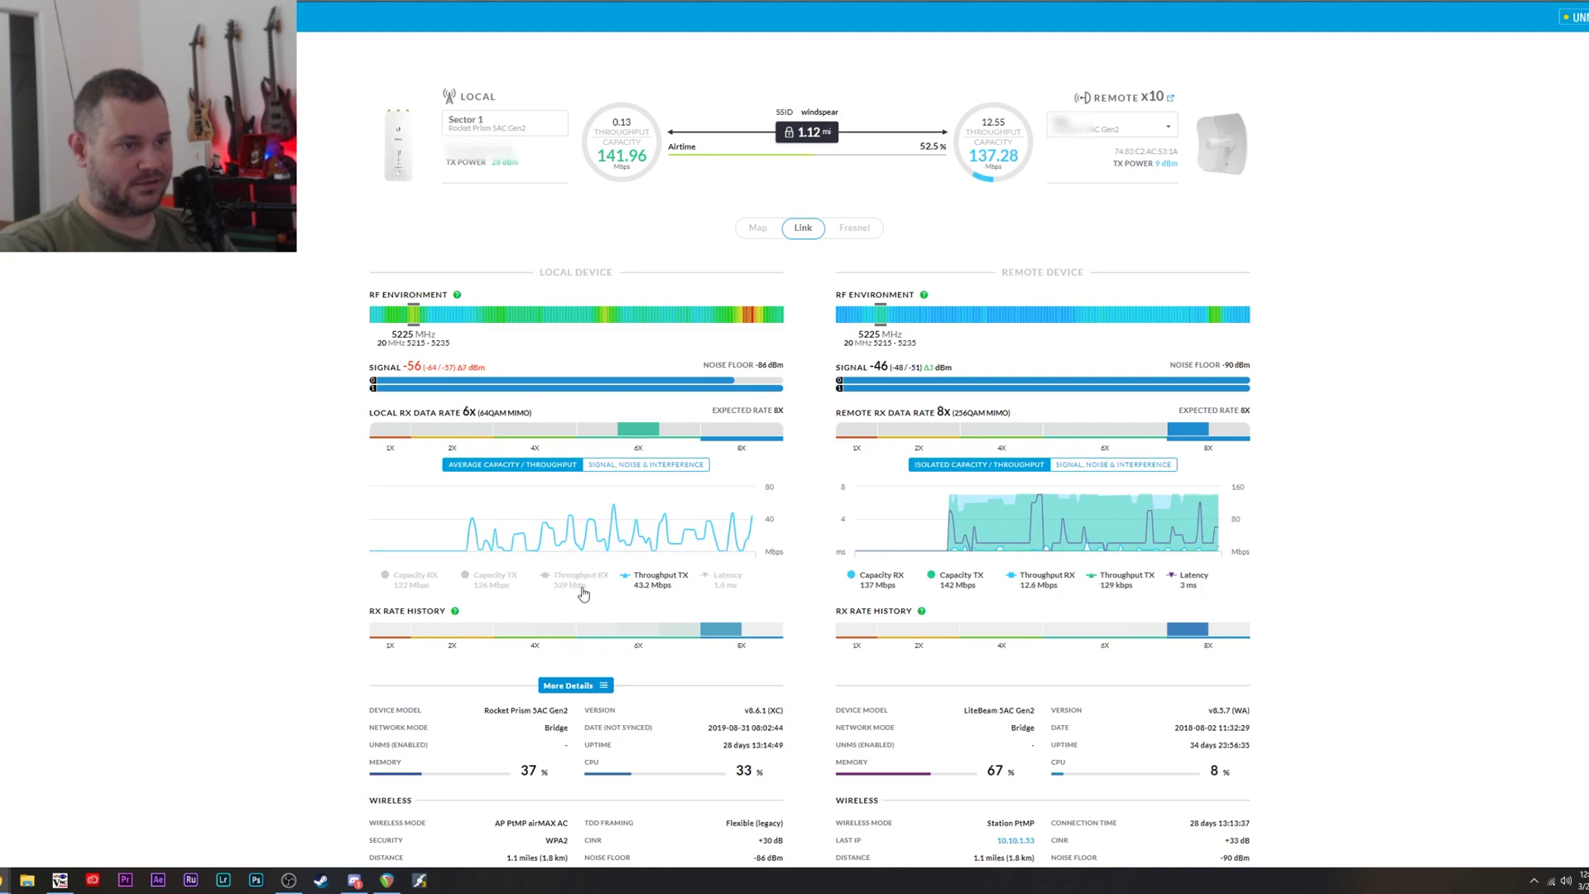
click(658, 587)
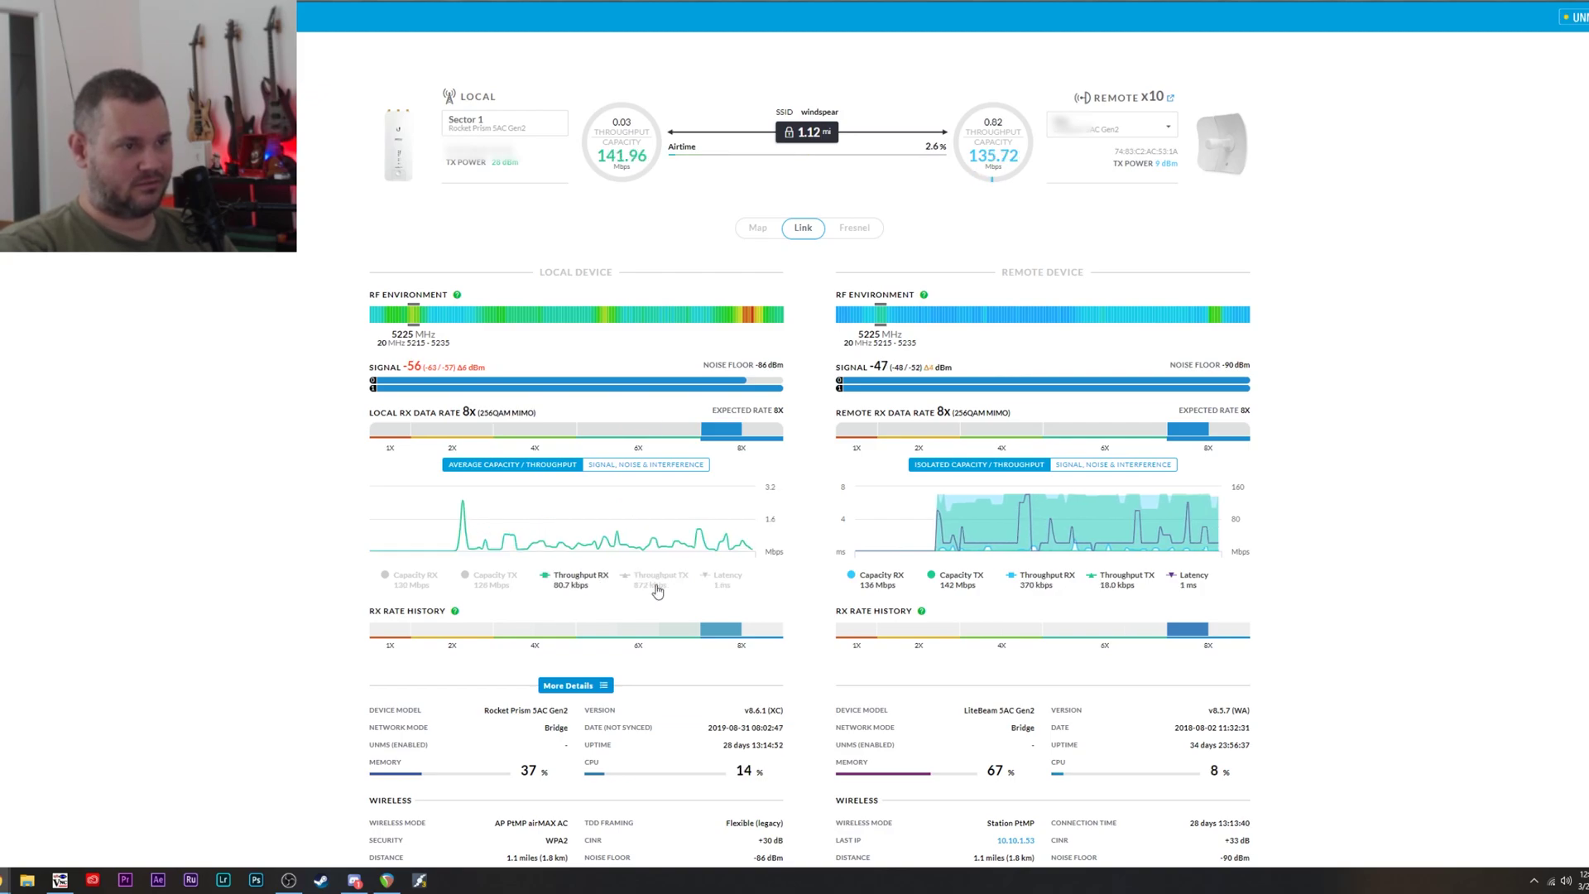
click(658, 588)
click(574, 588)
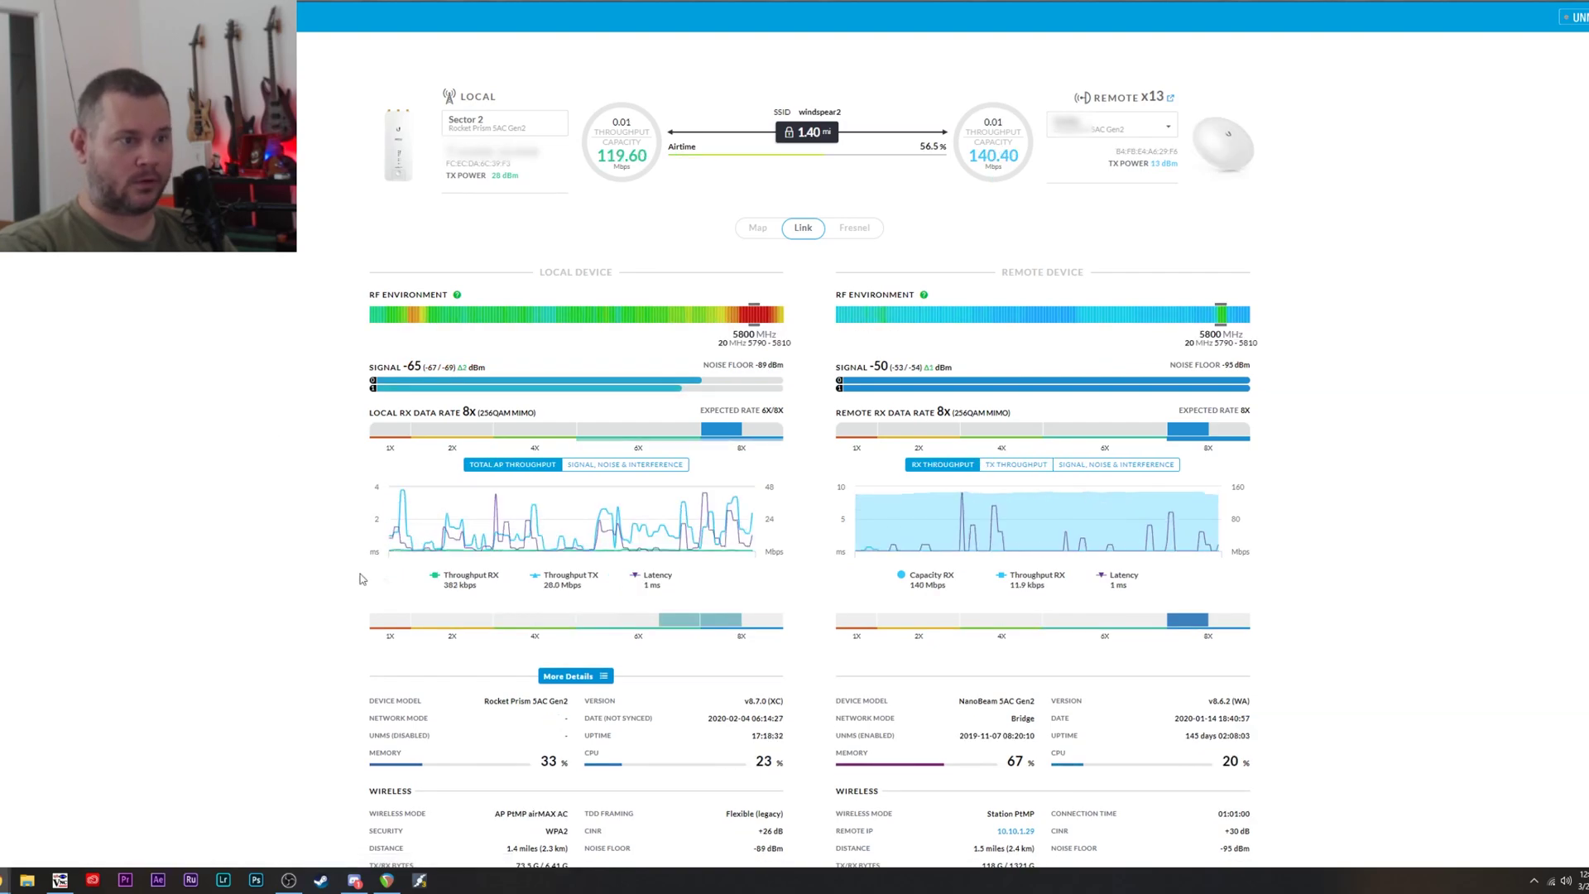
Hide Latency on Sector 2's local and remote charts, then step through Sector 1 to House NanoBeam
click(661, 580)
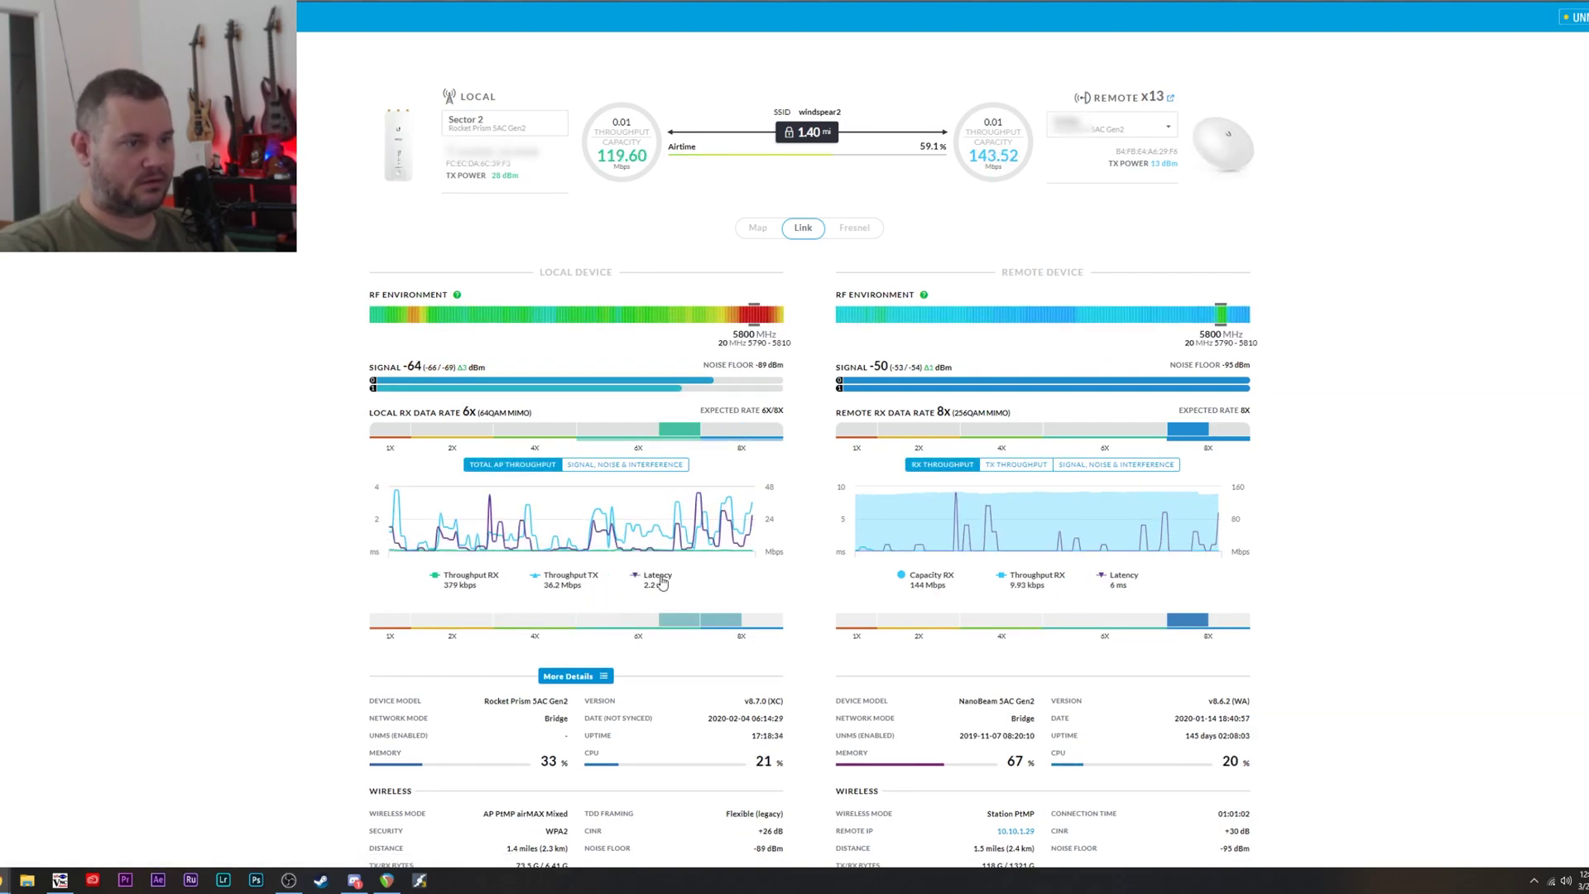
click(661, 581)
click(661, 581)
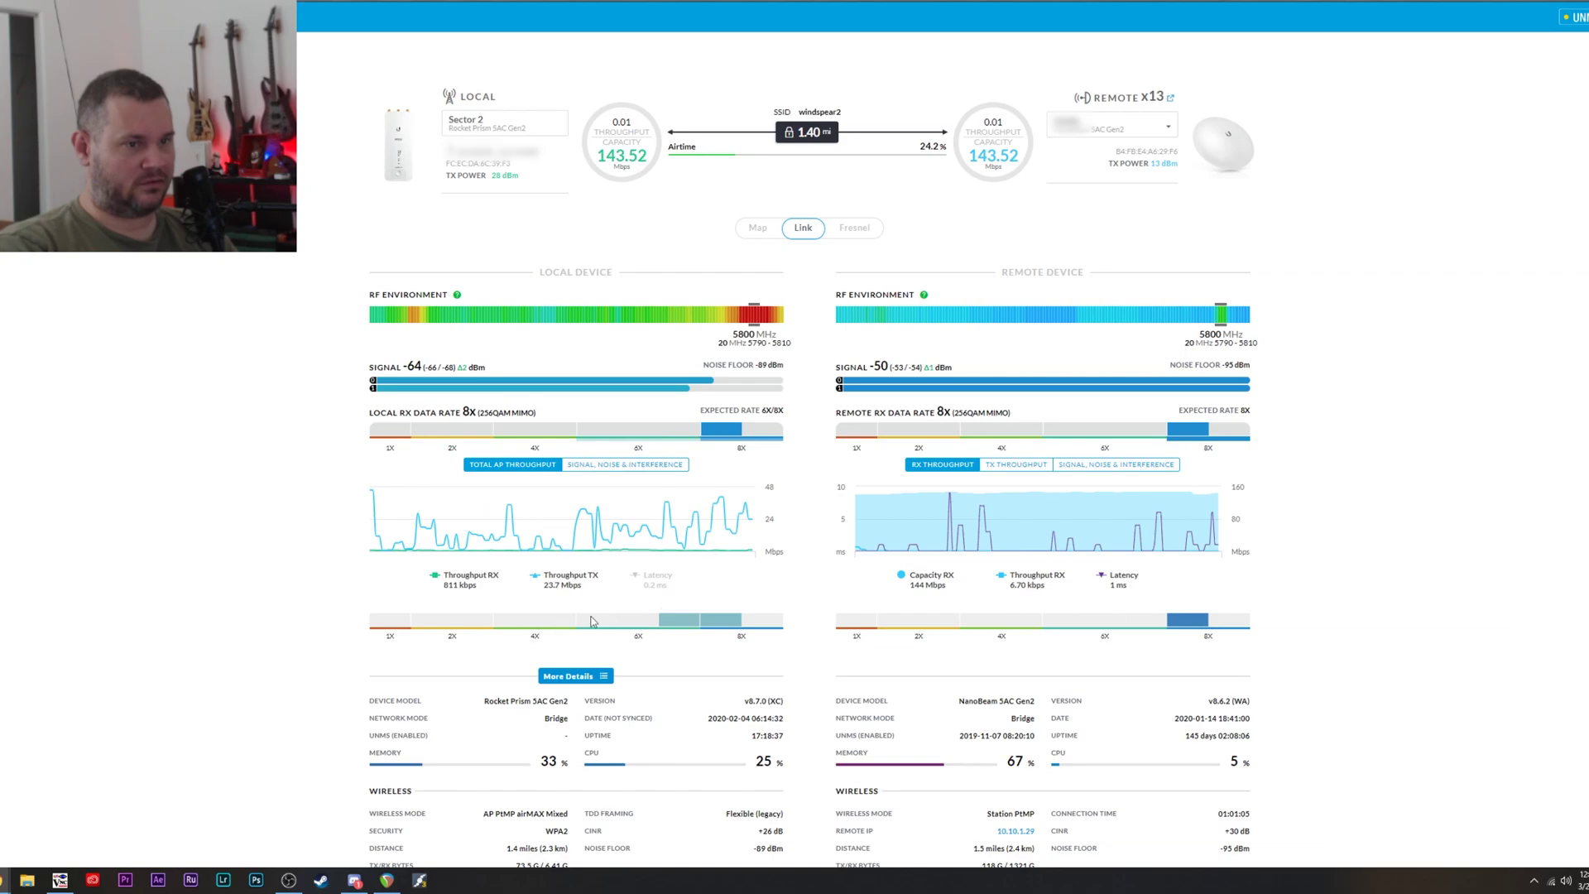
click(1131, 583)
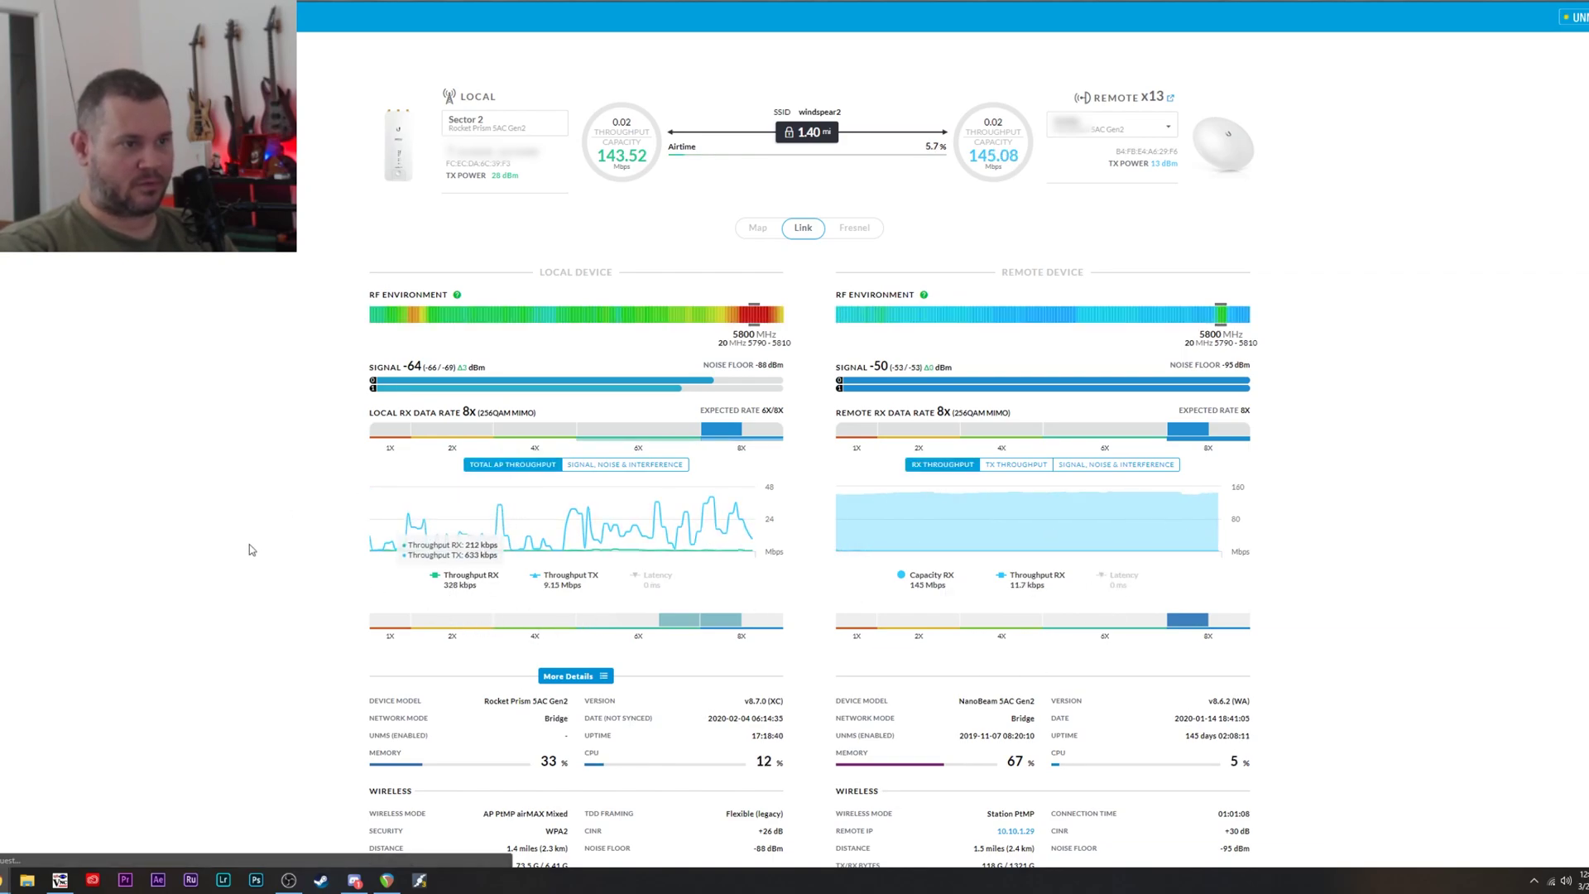
key(ctrl+Tab)
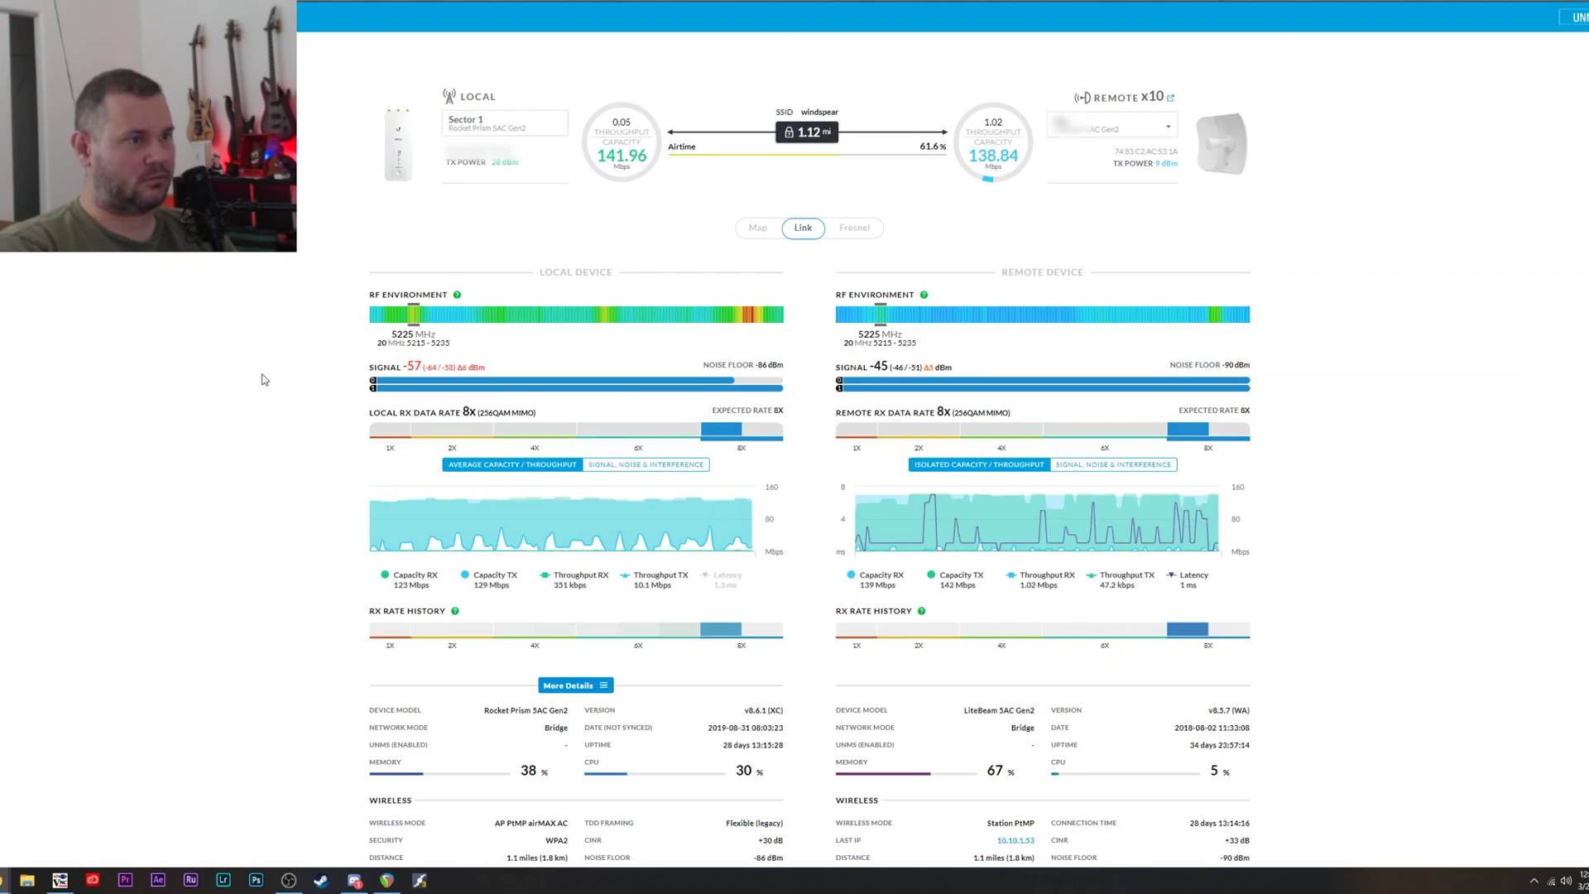
key(ctrl+Tab)
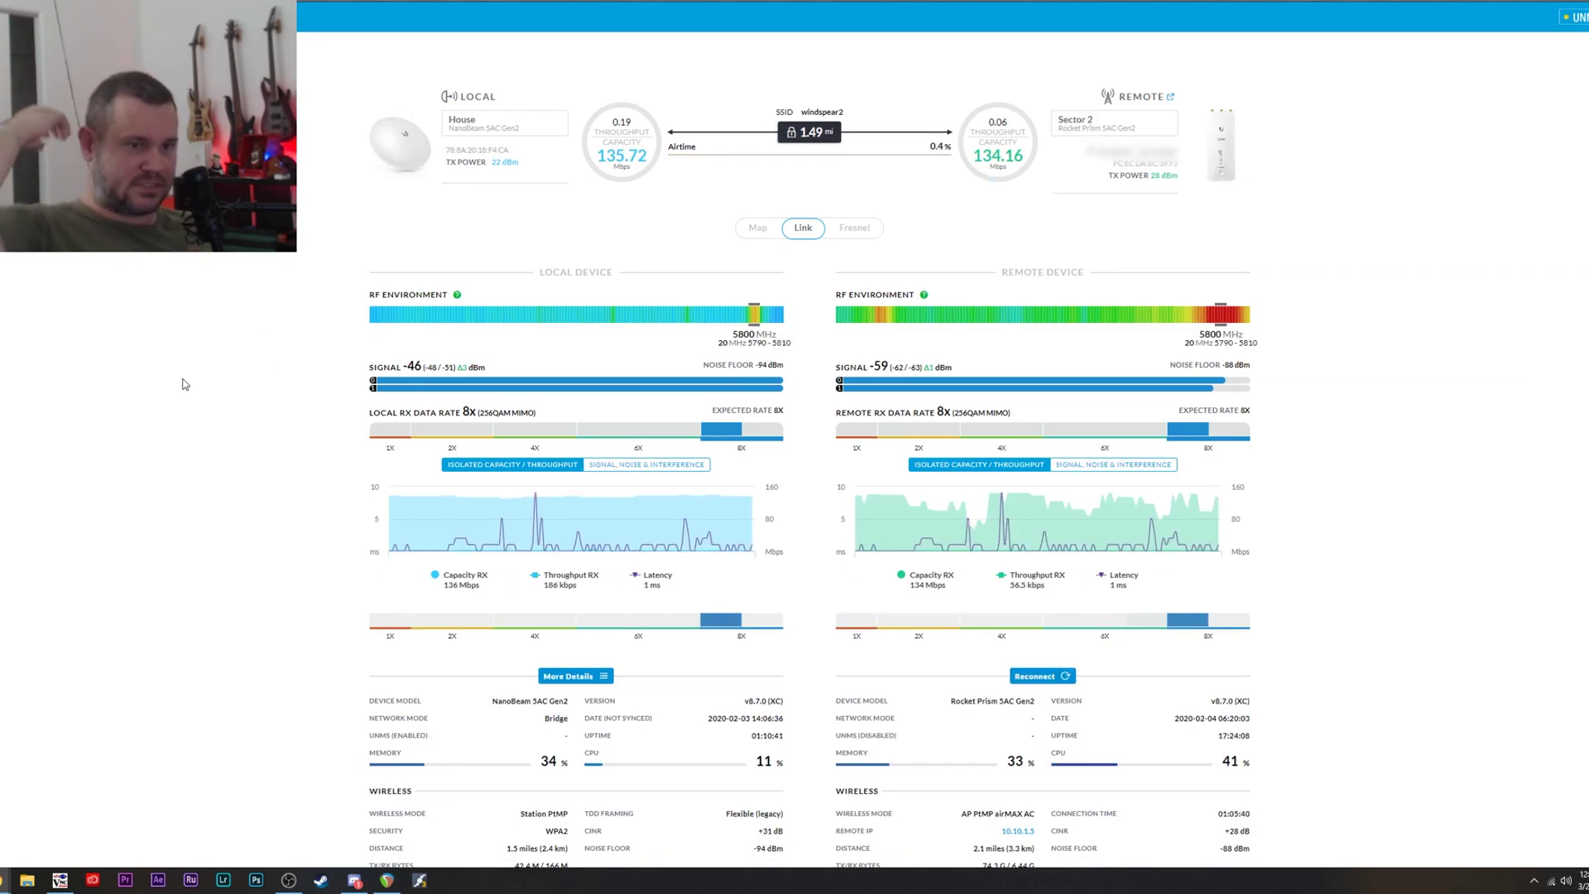